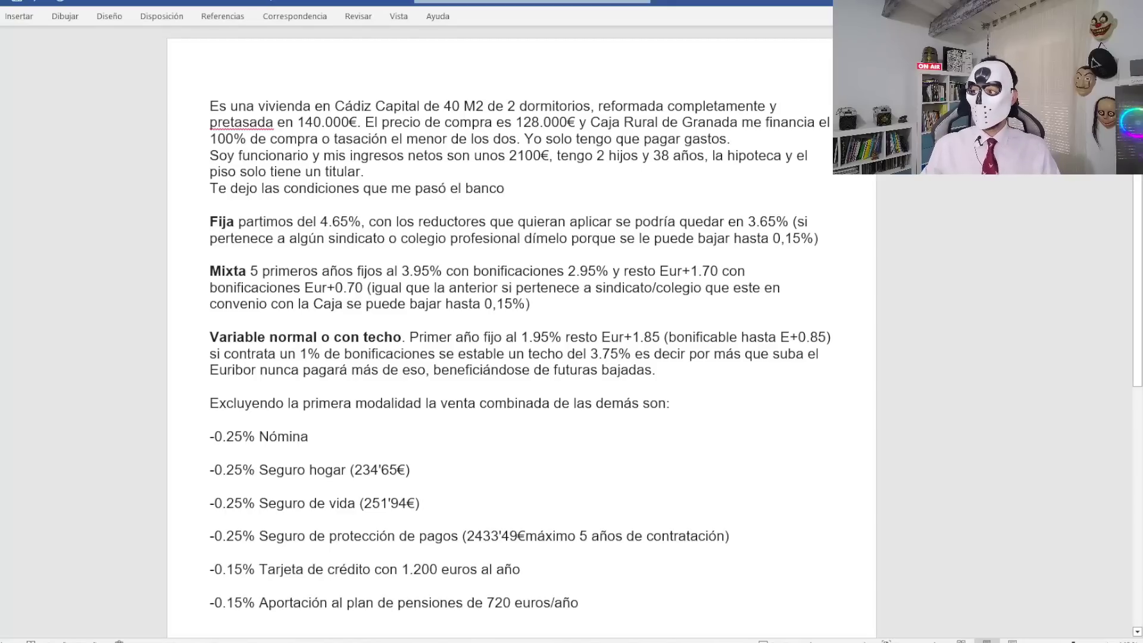
# - Review the bank's mortgage conditions in the document, focusing on the reduced rate of the Fija option
pyautogui.moveTo(748, 221); pyautogui.dragTo(776, 222)
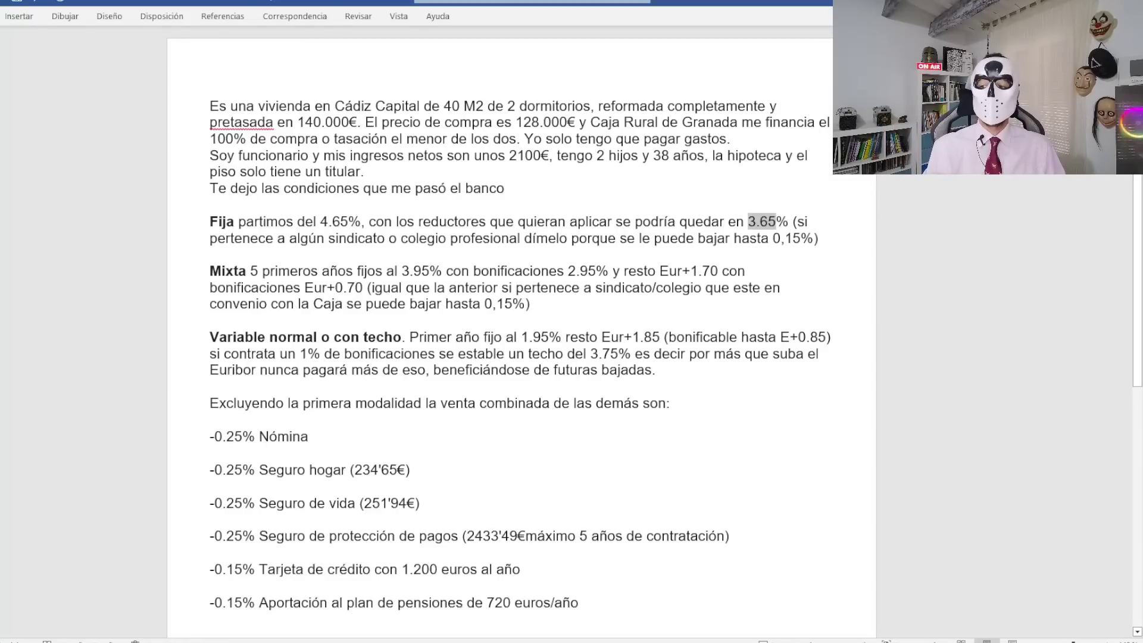
pyautogui.scroll(-3, 521, 332)
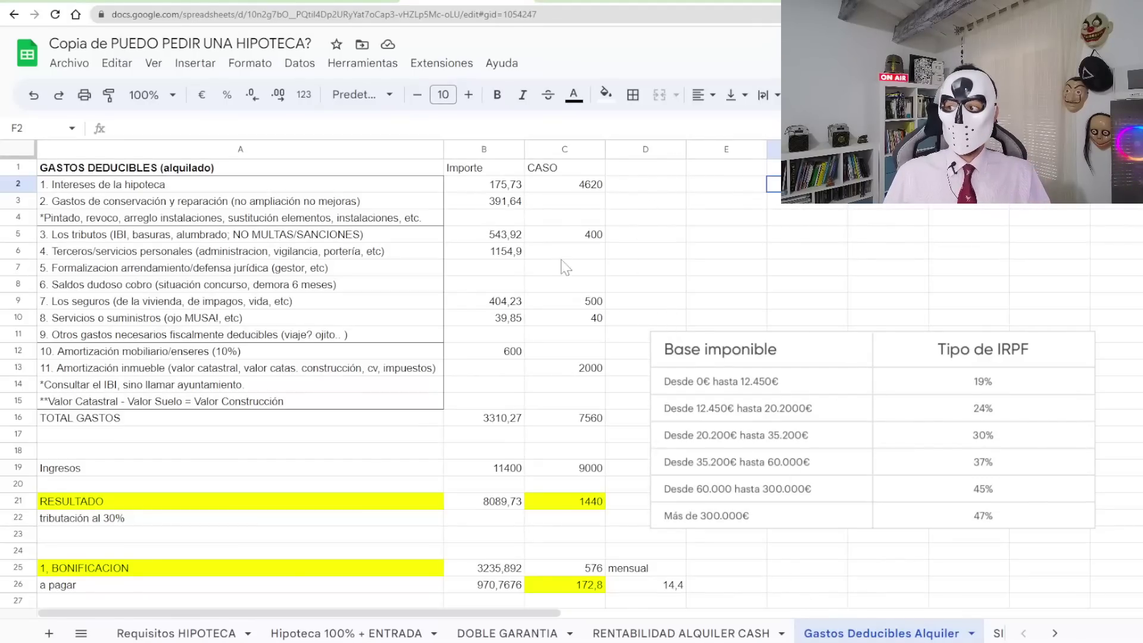
# - Switch to the Gastos Deducibles Alquiler sheet in Google Sheets and examine each deductible expense in the Importe and CASO columns
pyautogui.moveTo(479, 184); pyautogui.dragTo(499, 369)
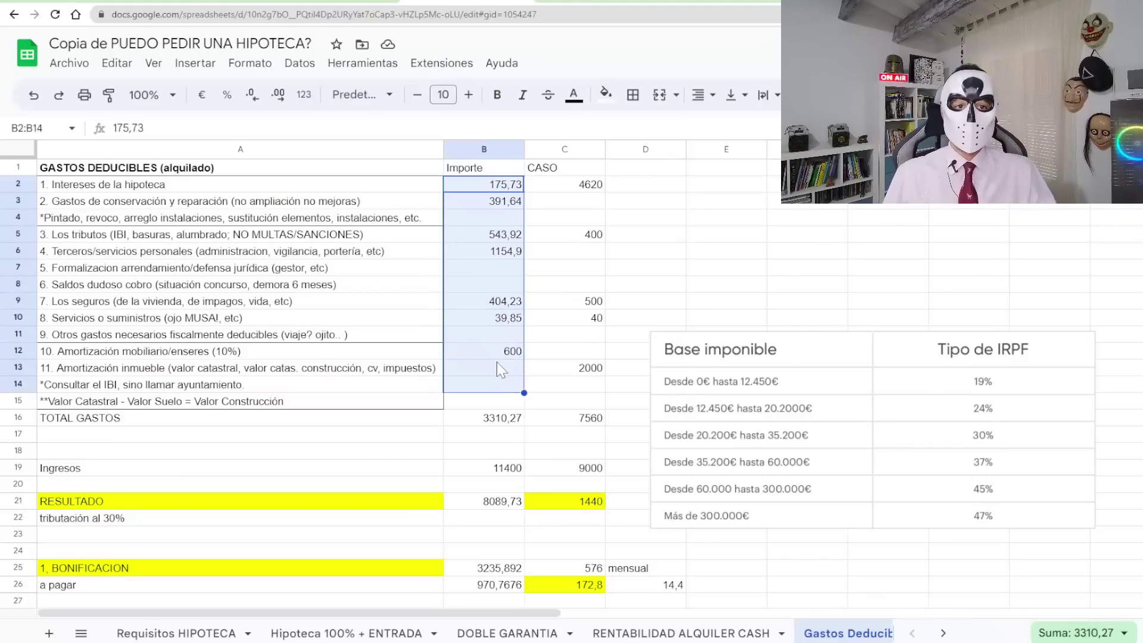
pyautogui.click(580, 172)
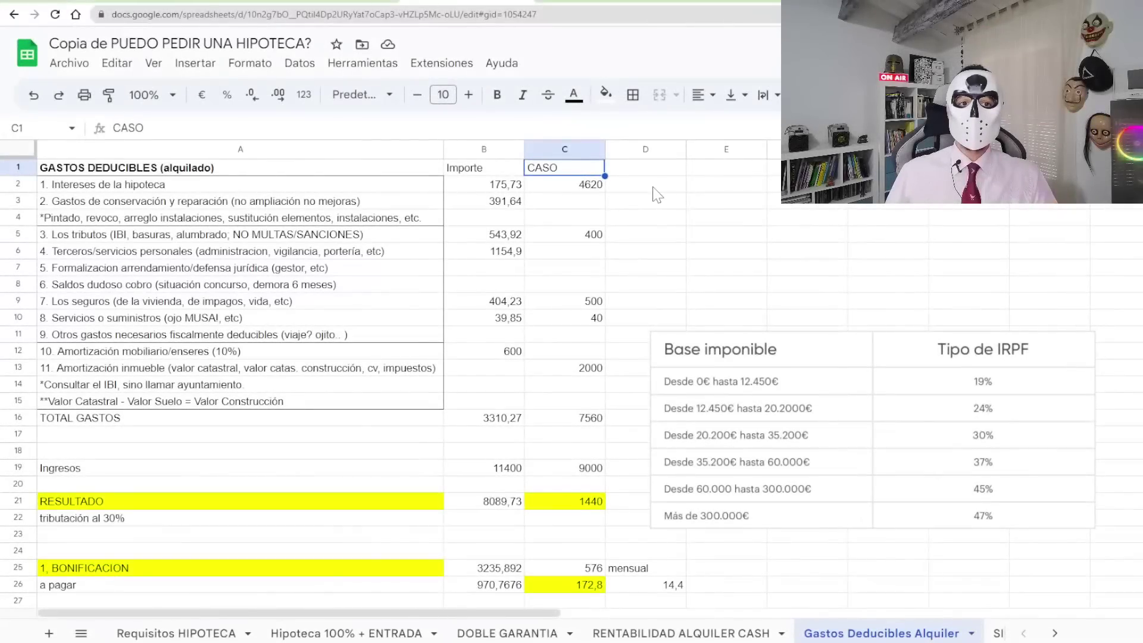
pyautogui.click(568, 186)
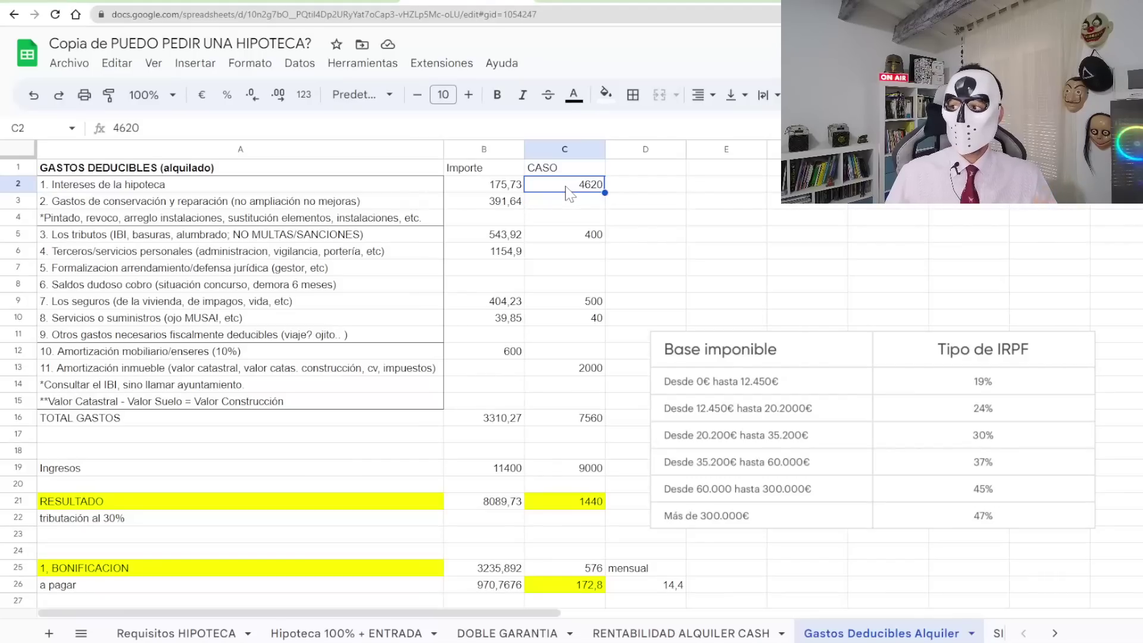
pyautogui.click(133, 204)
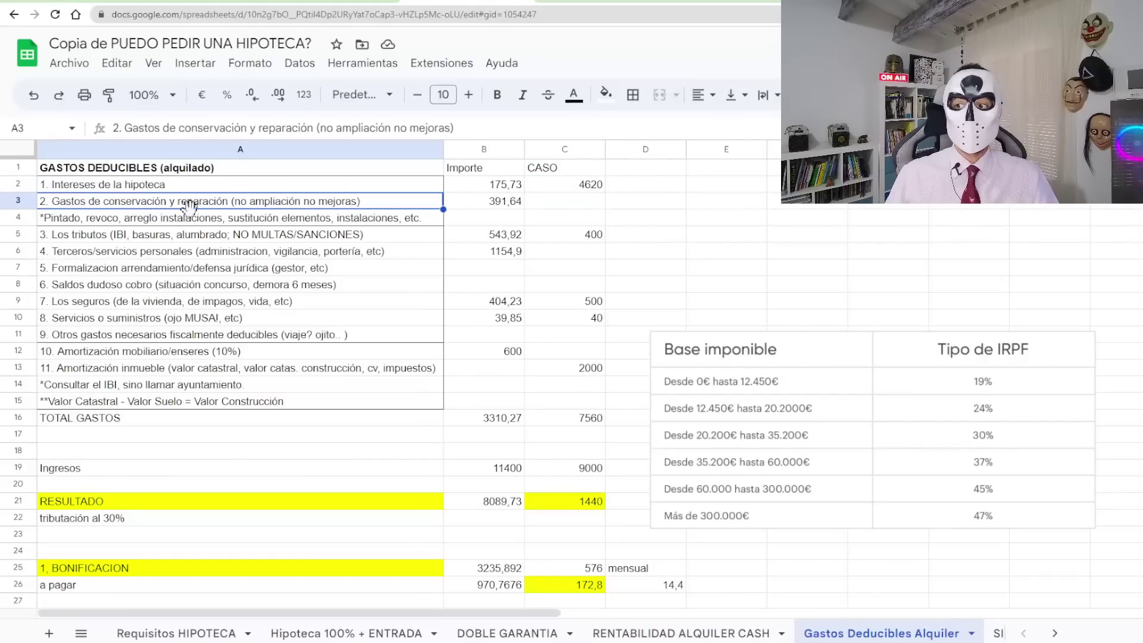
pyautogui.click(571, 206)
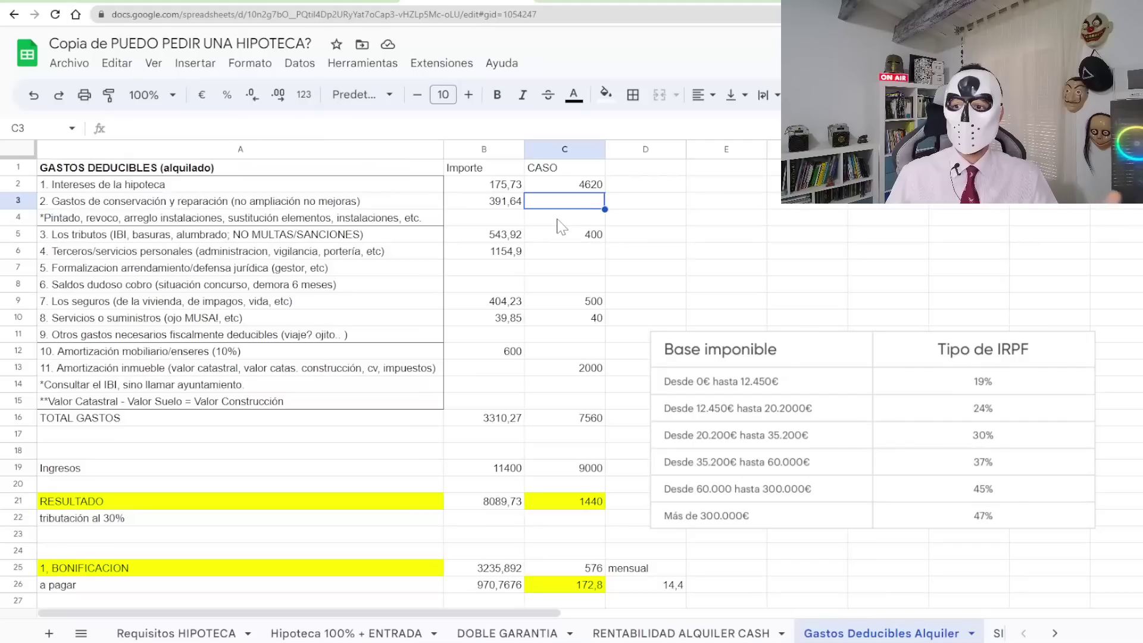
pyautogui.click(132, 237)
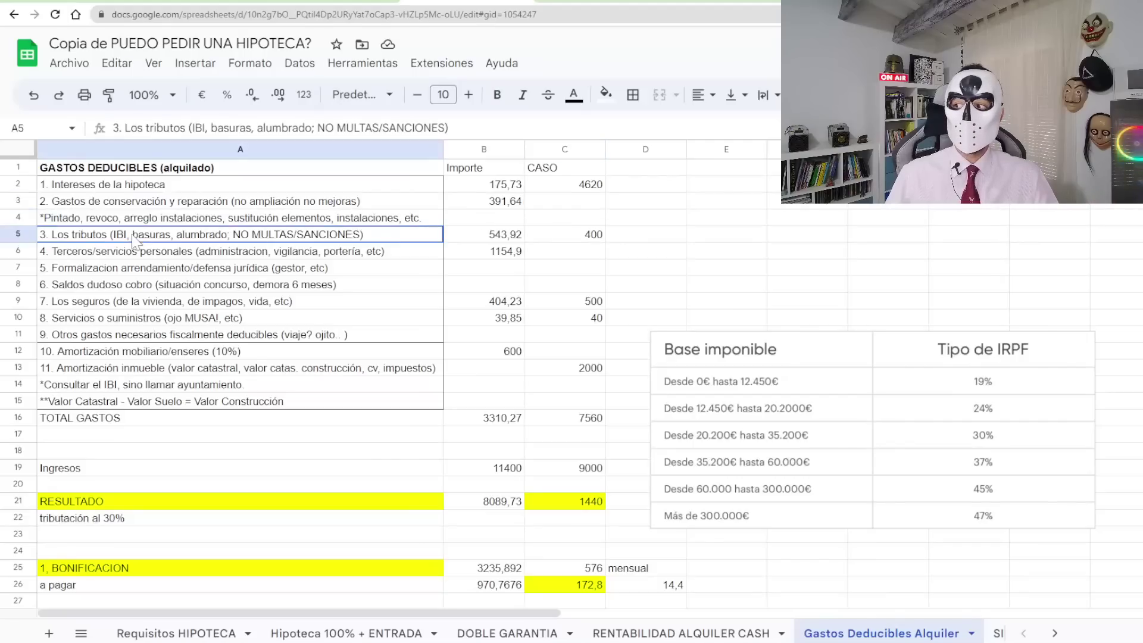
pyautogui.click(554, 238)
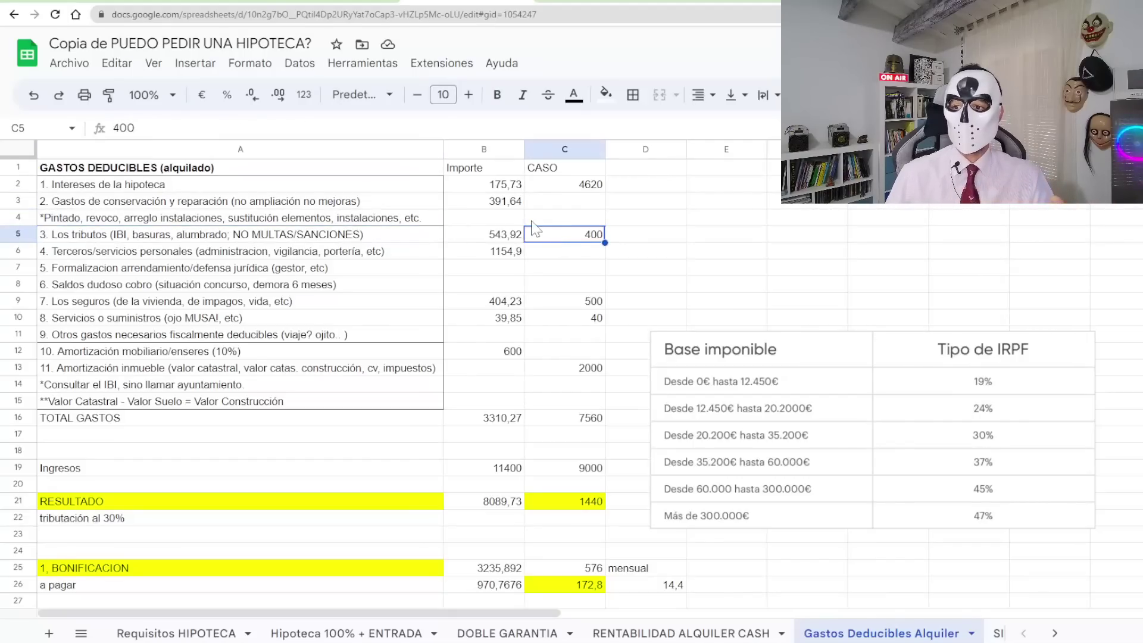
pyautogui.click(300, 255)
pyautogui.click(534, 252)
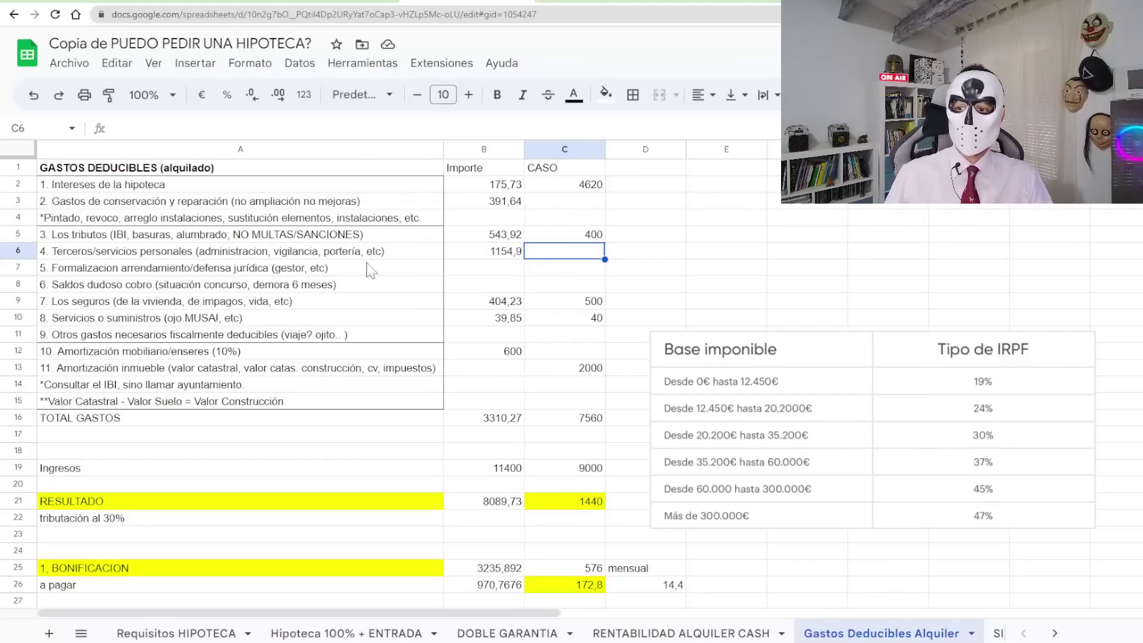
pyautogui.click(585, 320)
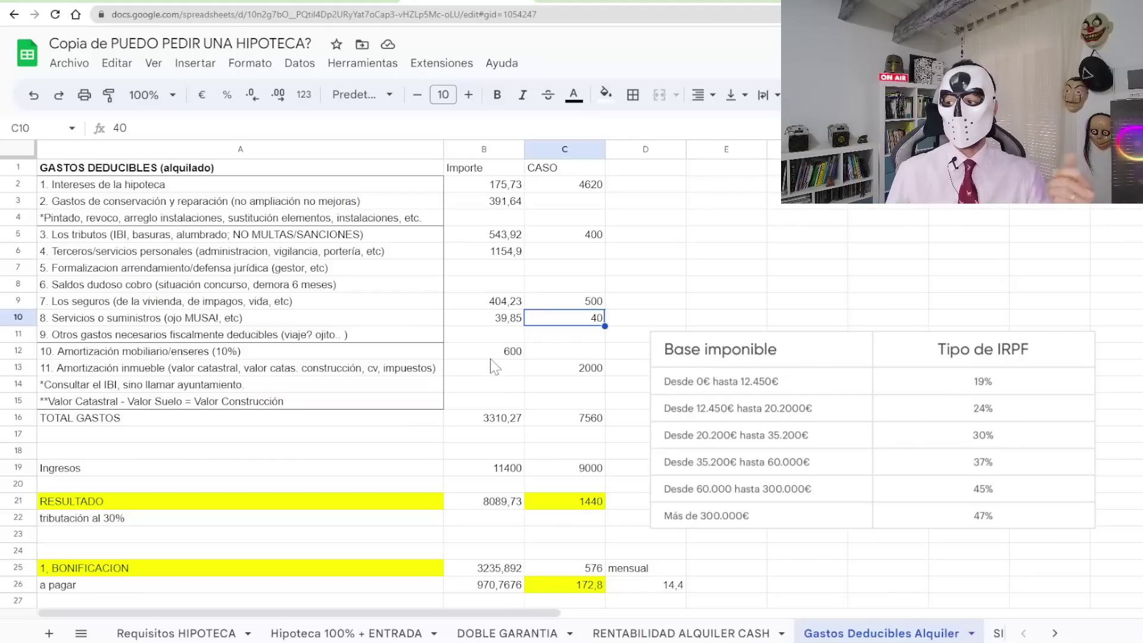
# - Examine the CASO column's total expenses, income, result and tax payable with and without bonificación, including the monthly amount
pyautogui.click(564, 421)
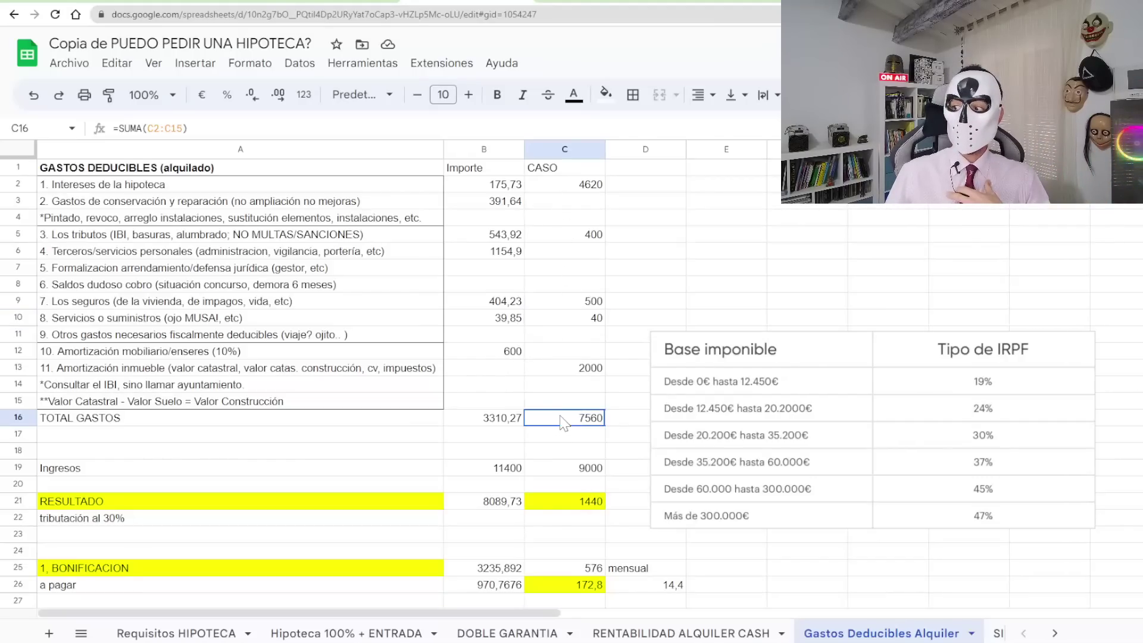
pyautogui.click(565, 473)
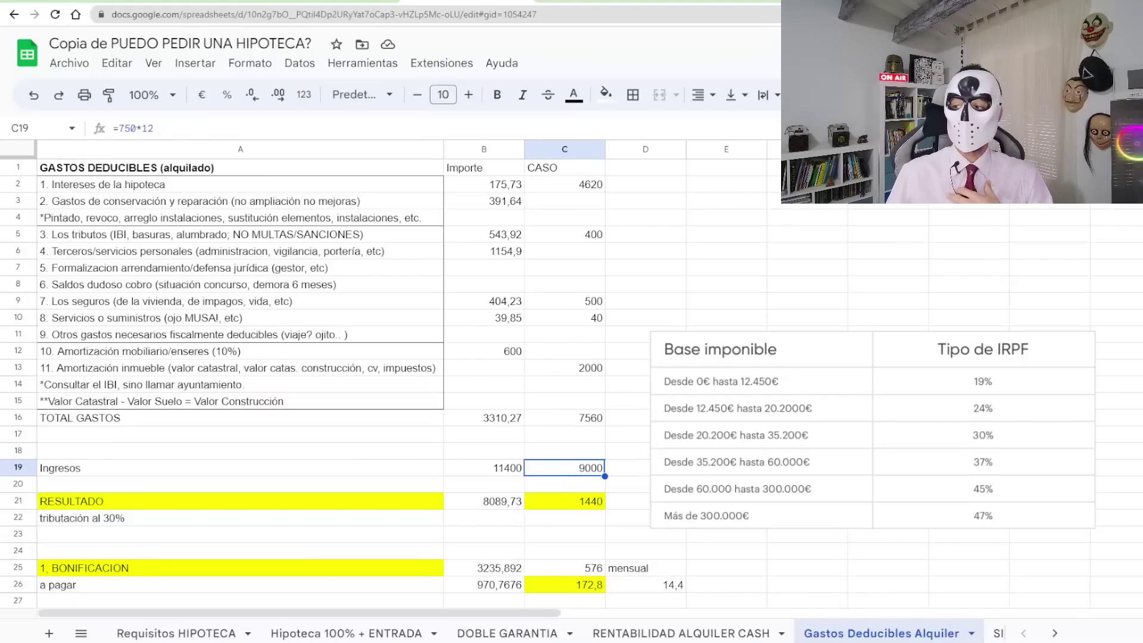
pyautogui.click(564, 503)
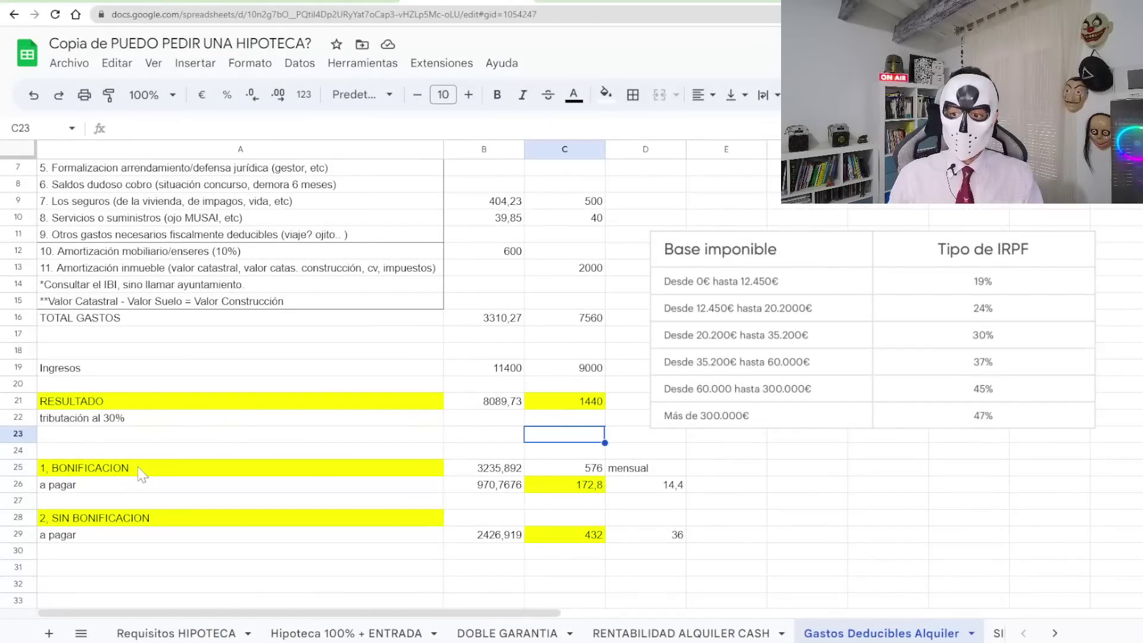
pyautogui.click(583, 470)
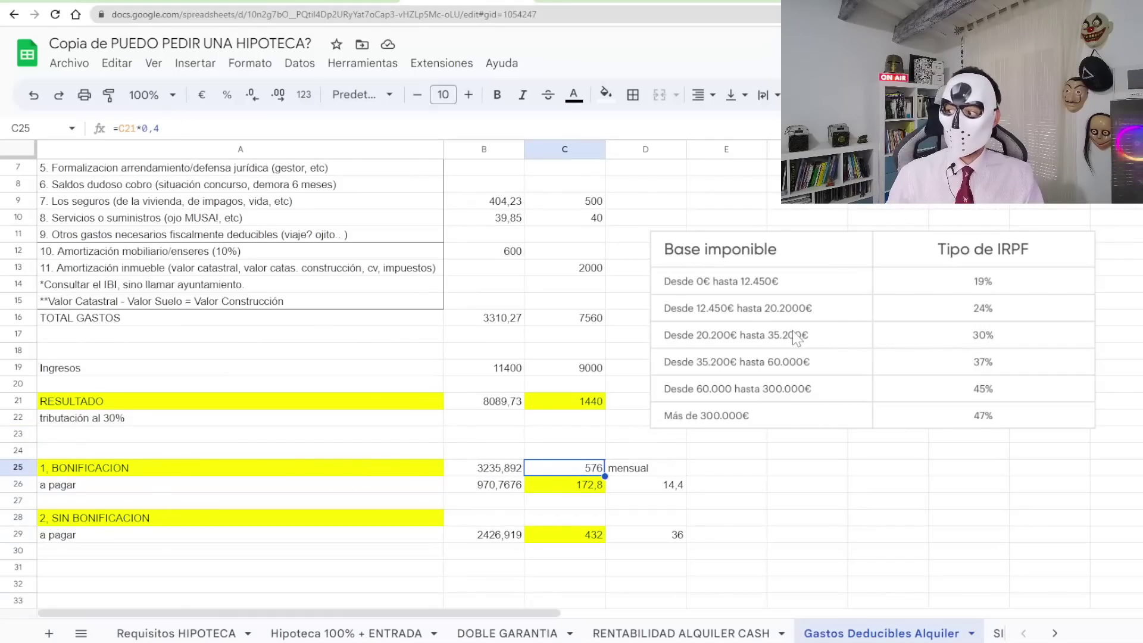
pyautogui.click(572, 487)
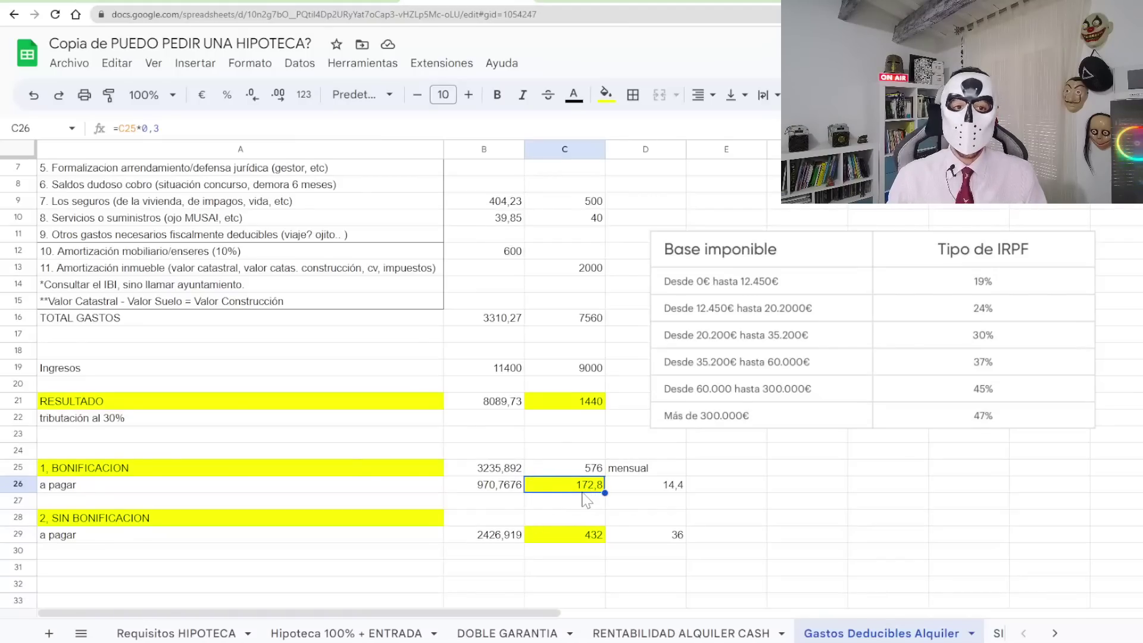
pyautogui.click(646, 489)
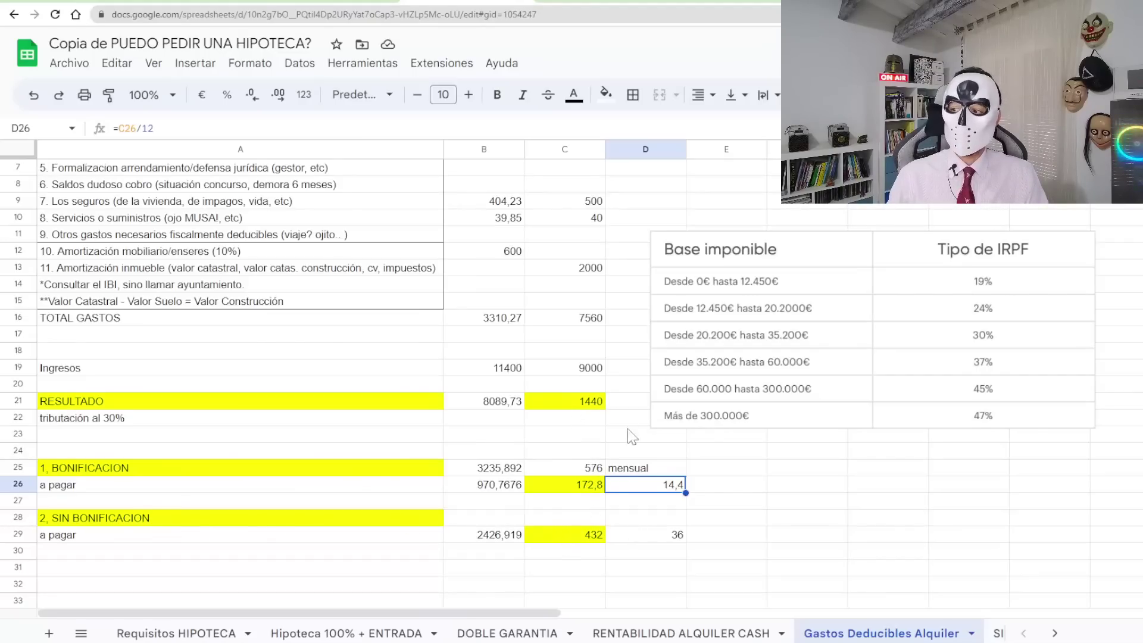
pyautogui.click(569, 539)
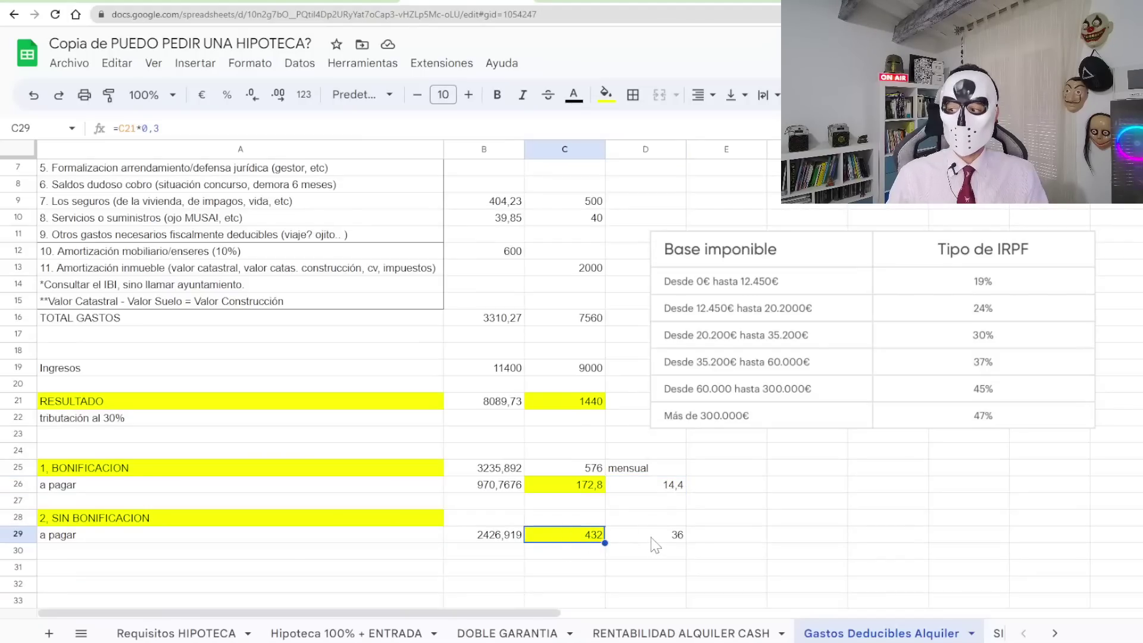
# - Set the CASO mortgage interest (Intereses de la hipoteca) in cell C2 to 2500
pyautogui.click(631, 434)
pyautogui.scroll(2, 631, 437)
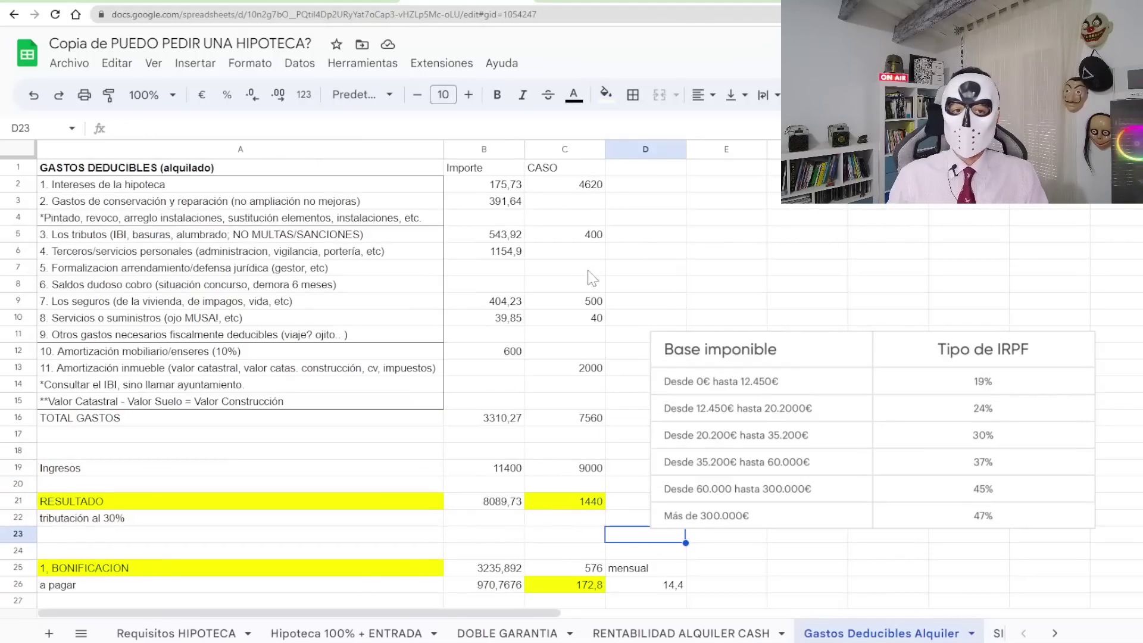
pyautogui.click(584, 185)
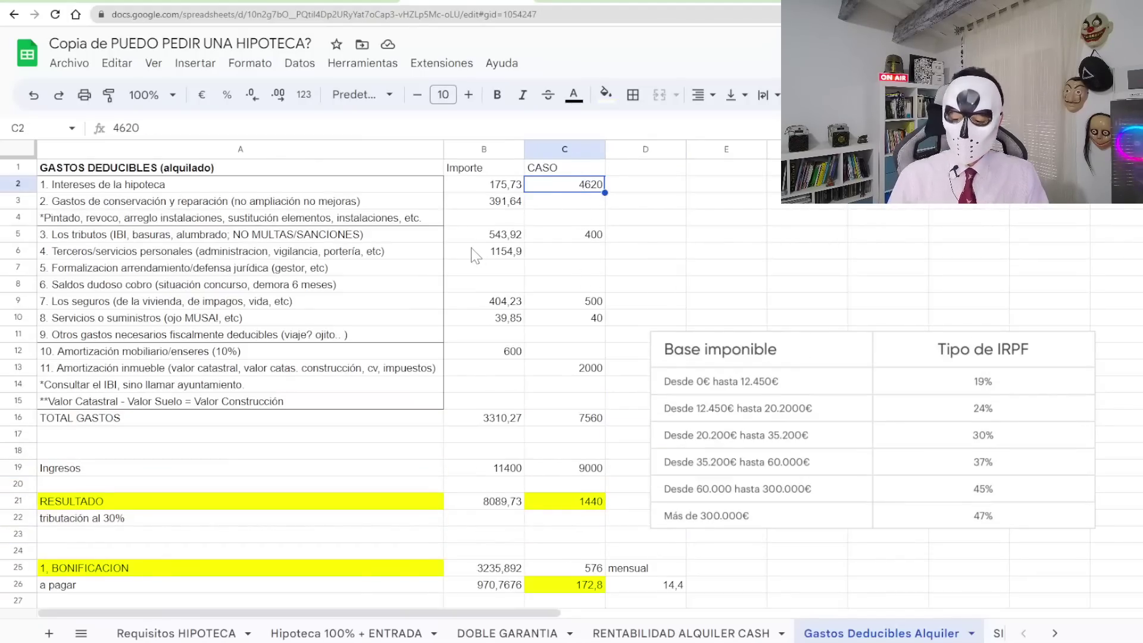
pyautogui.write('2500')
pyautogui.press('Return')
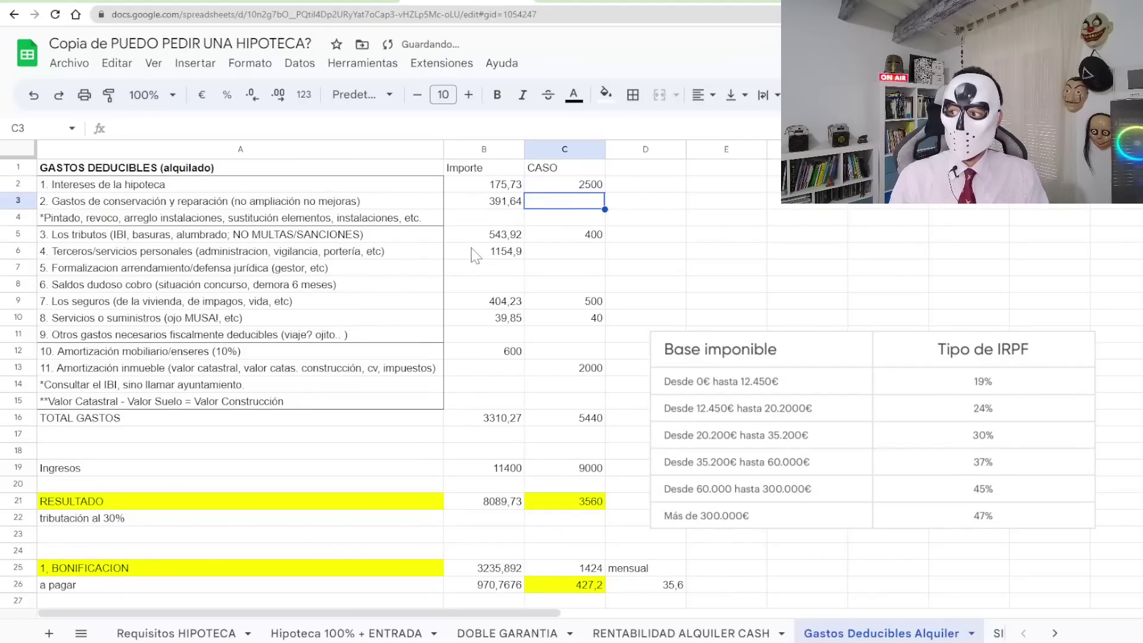
# - Enter comparison values beside the monthly tax amounts: 14,4 in E26 for bonificación and 36 in E29 for sin bonificación
pyautogui.scroll(-3, 545, 410)
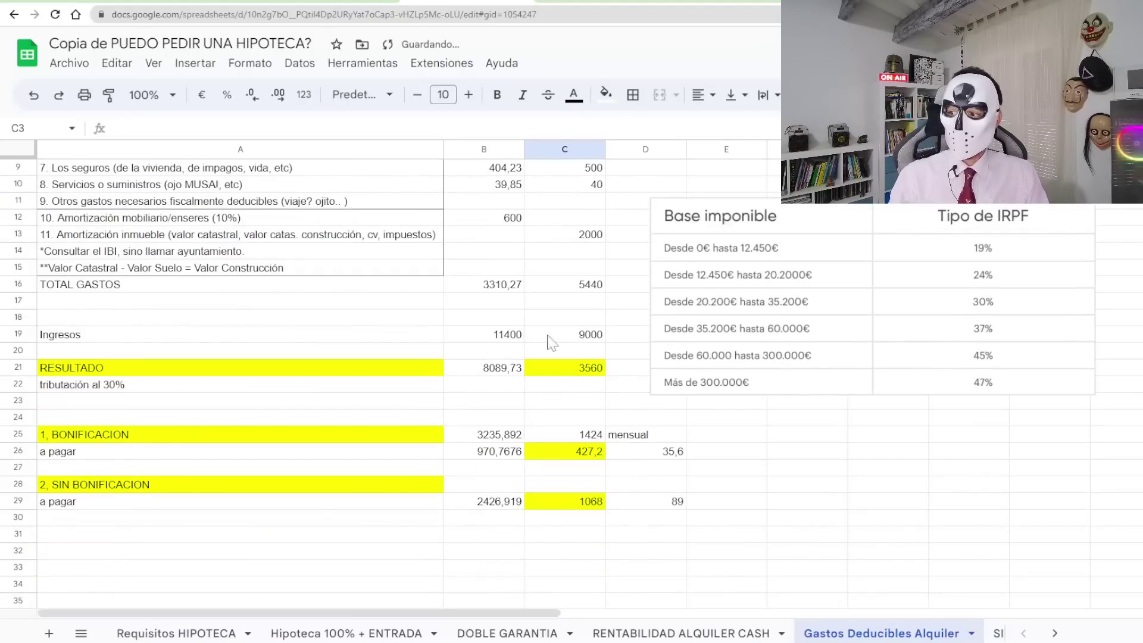
pyautogui.click(721, 458)
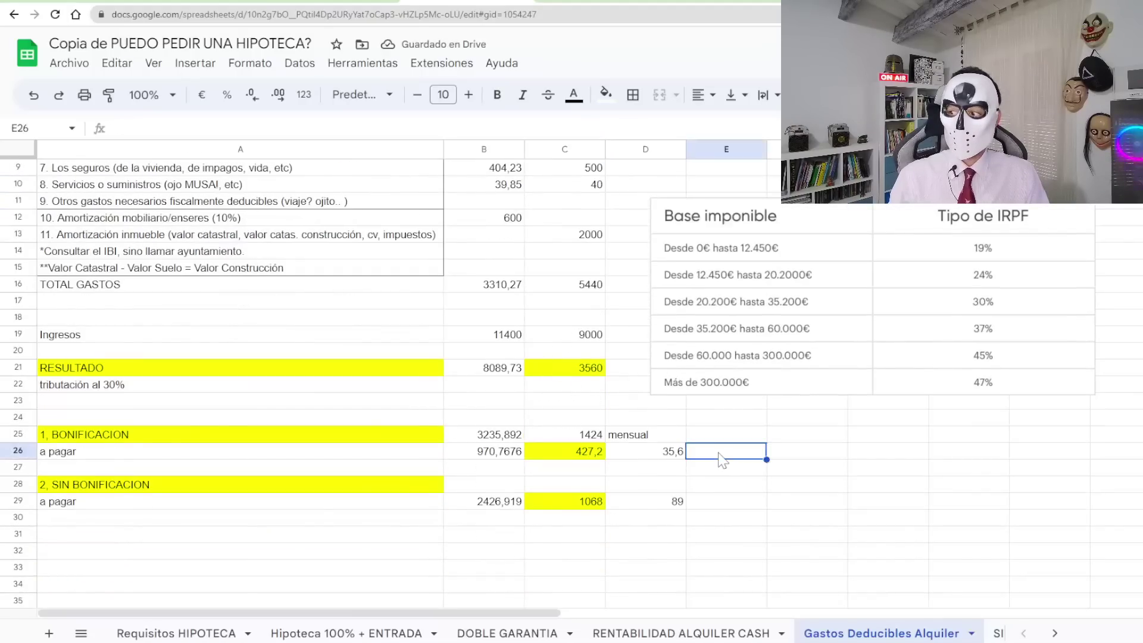
pyautogui.write('14,4')
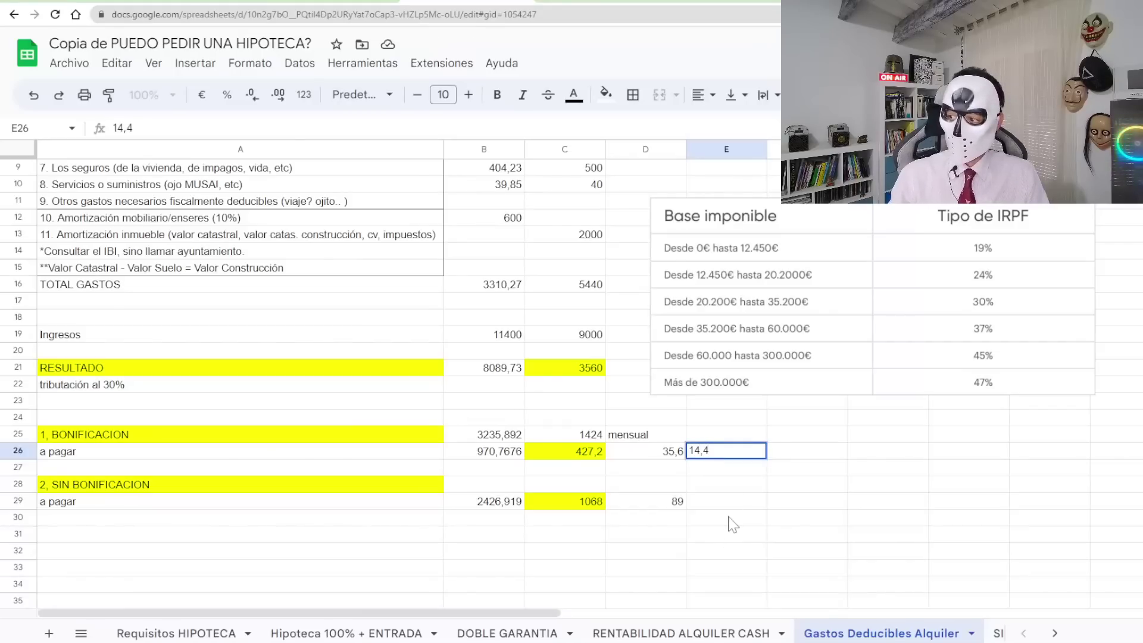
pyautogui.click(729, 502)
pyautogui.write('36')
pyautogui.press('Return')
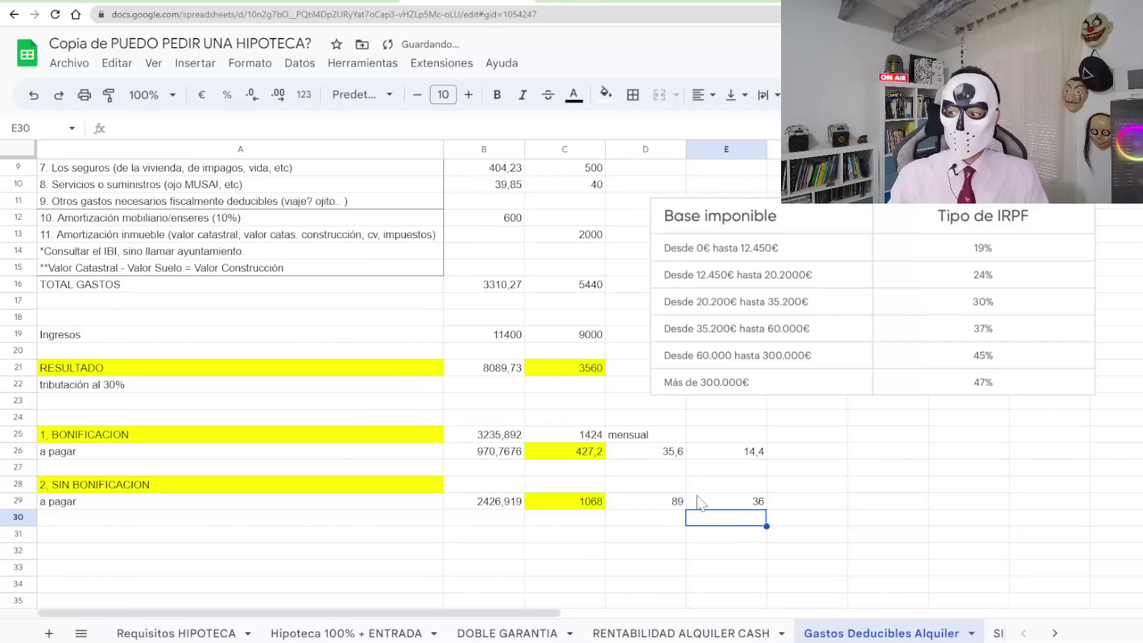
pyautogui.click(576, 455)
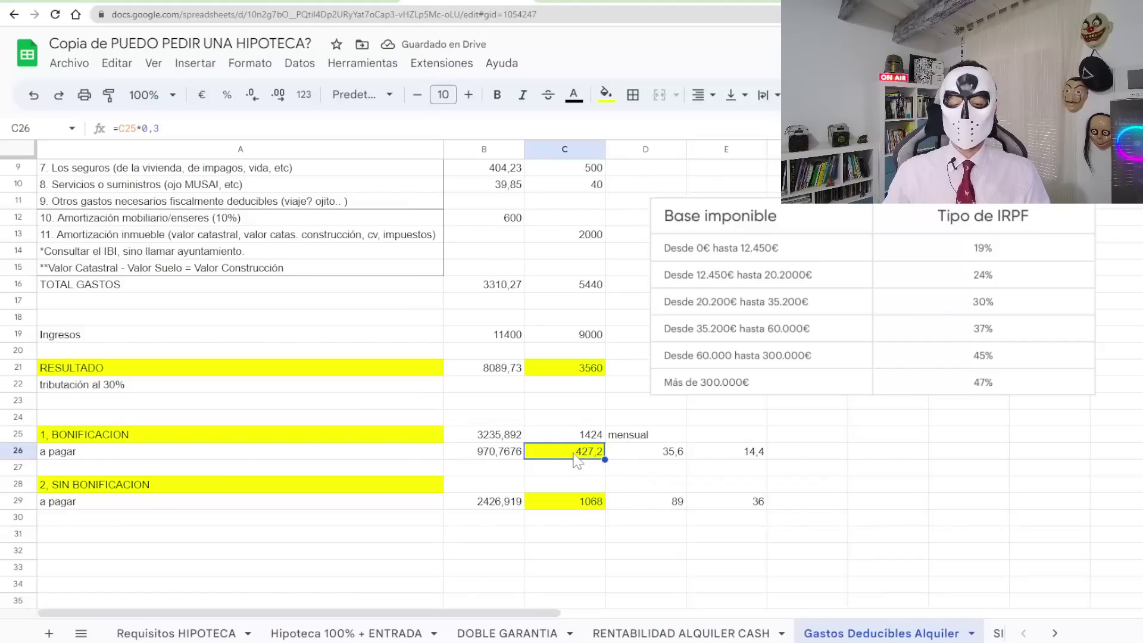
pyautogui.click(557, 505)
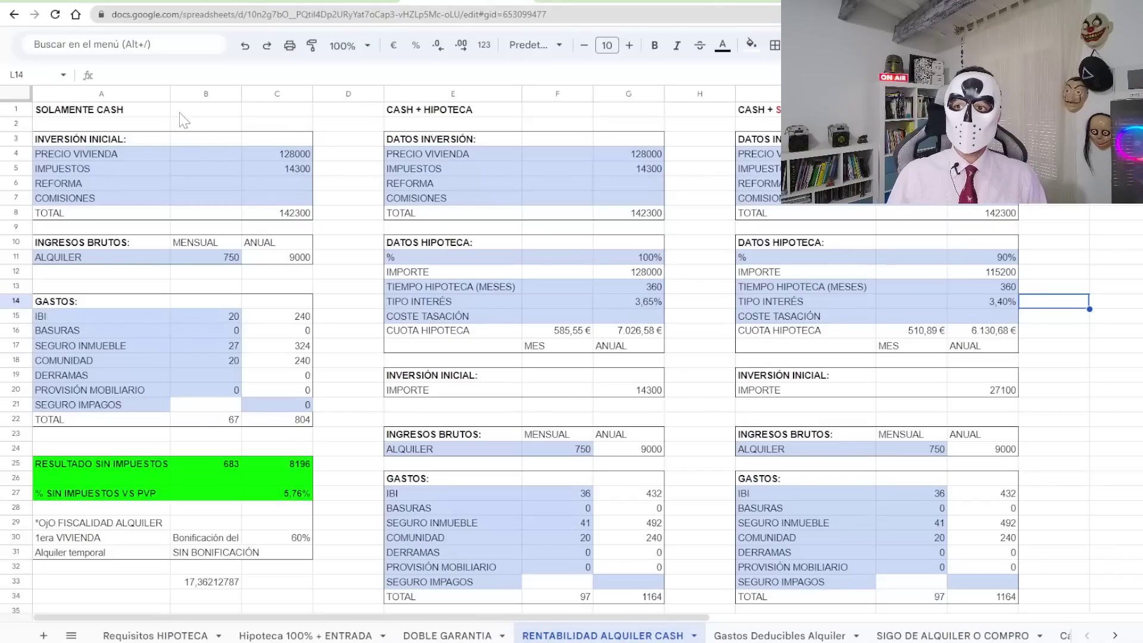
# - On the RENTABILIDAD ALQUILER CASH sheet, examine the CASH + HIPOTECA financing terms, monthly result before tax, and long-stay and temporary rental results
pyautogui.click(115, 112)
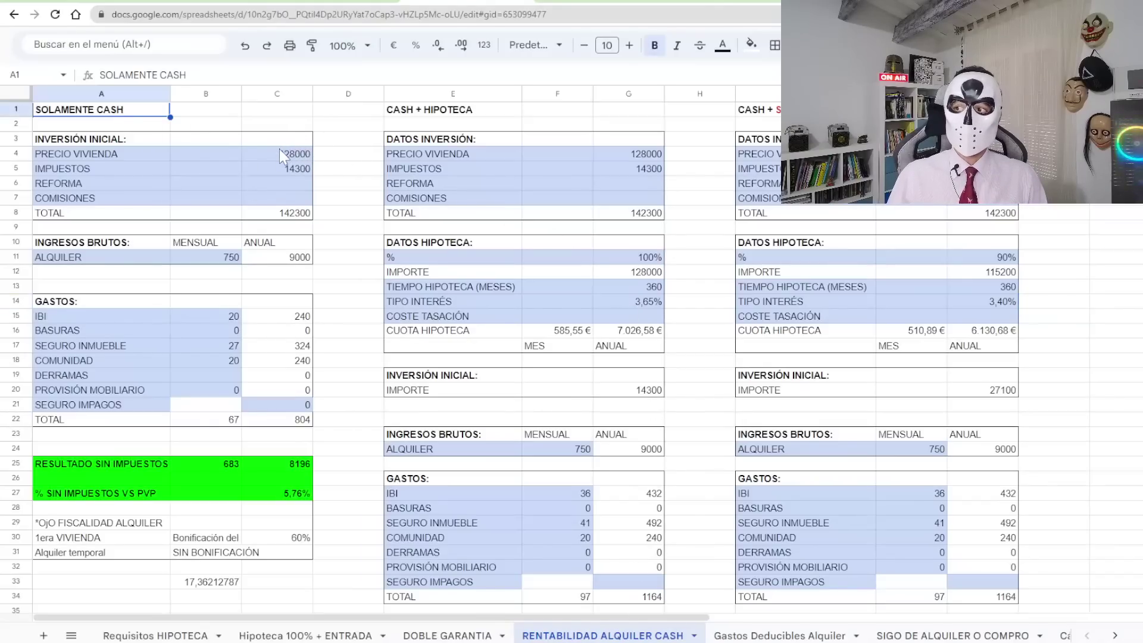
pyautogui.click(629, 259)
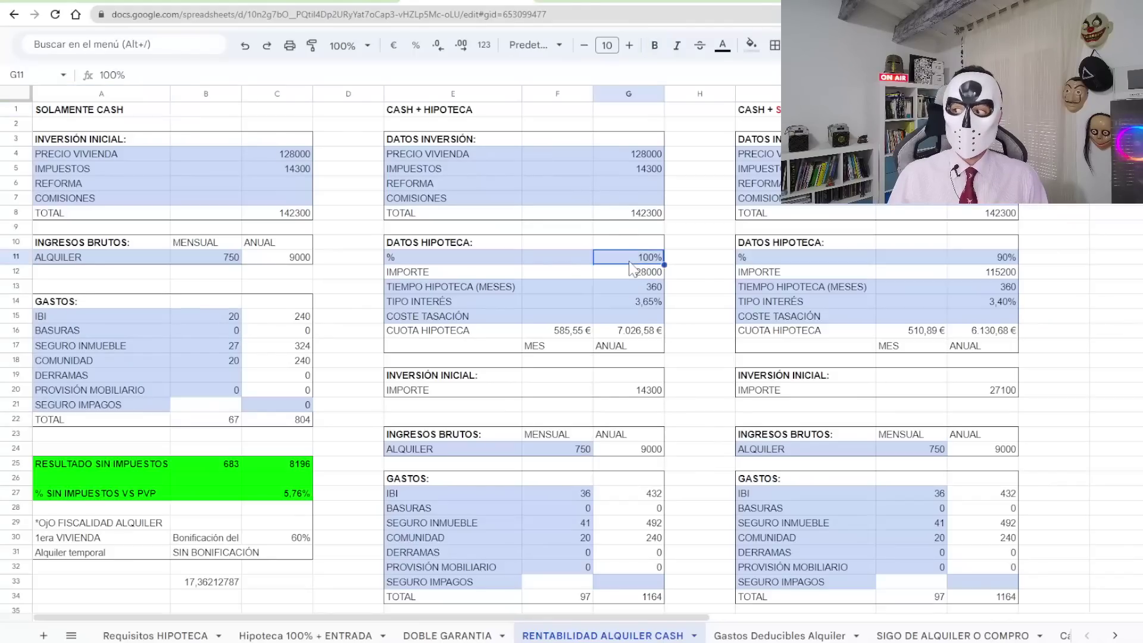
pyautogui.click(626, 303)
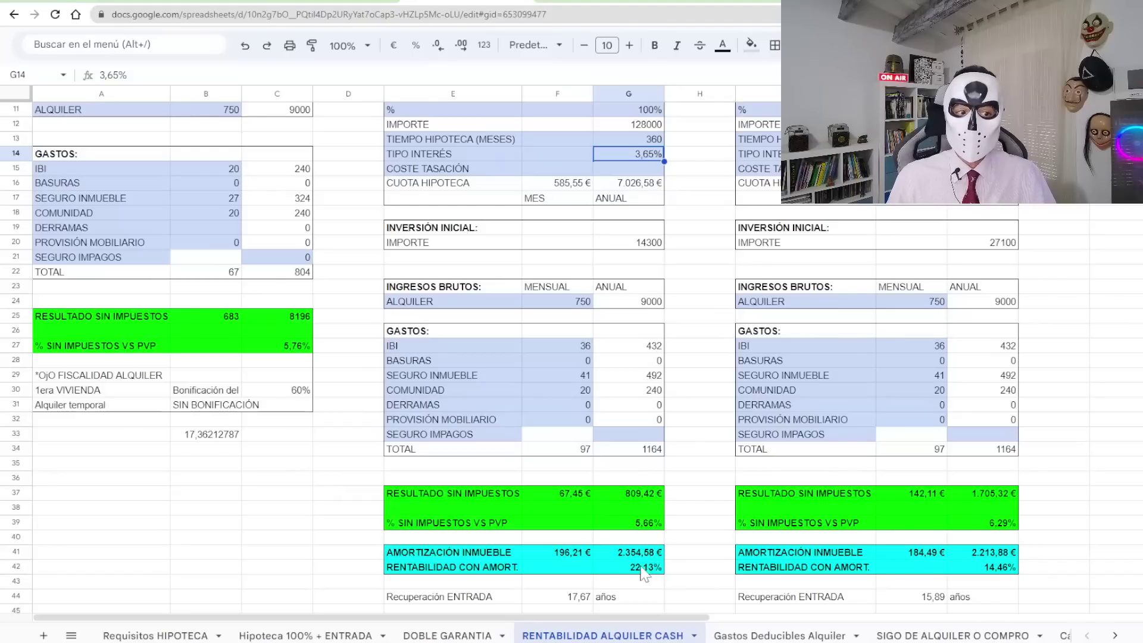
pyautogui.click(568, 495)
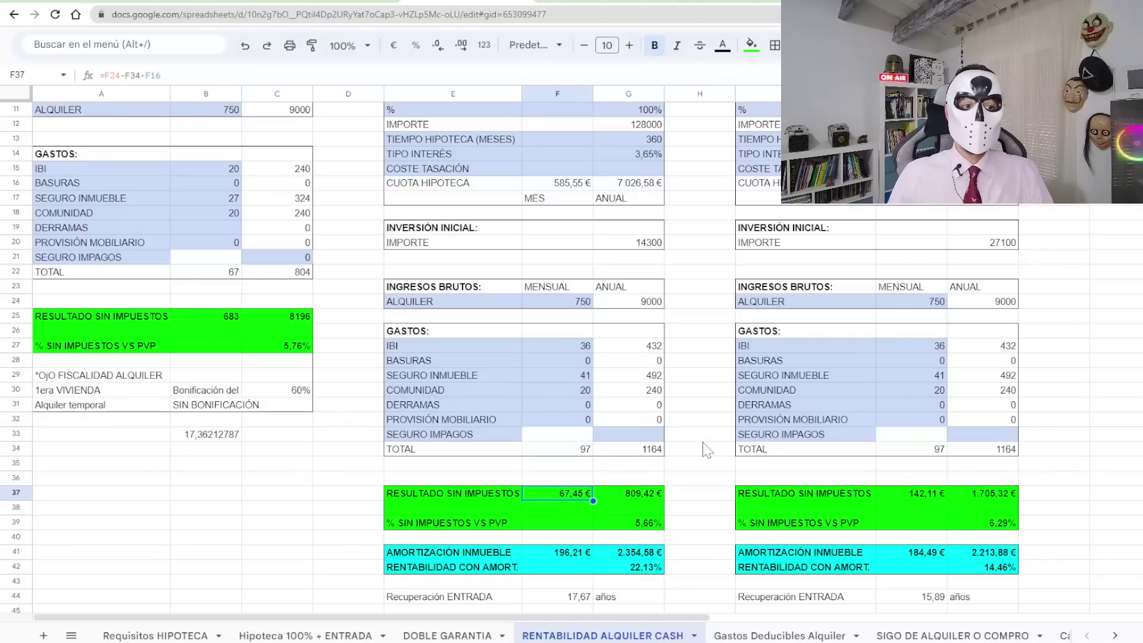
pyautogui.scroll(-1, 703, 444)
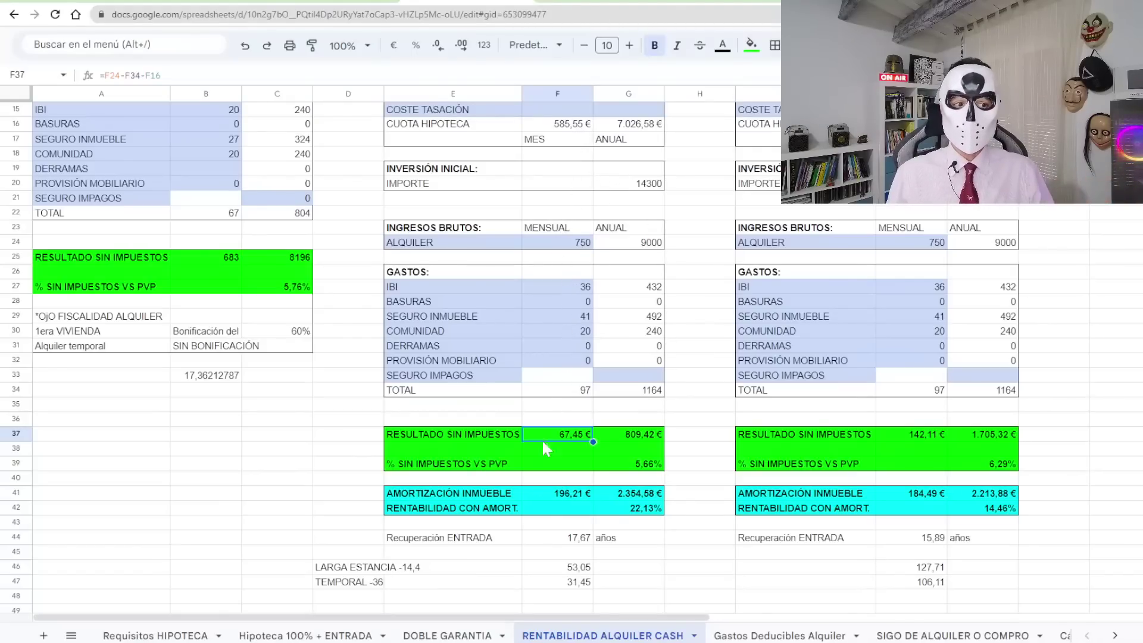
pyautogui.click(555, 568)
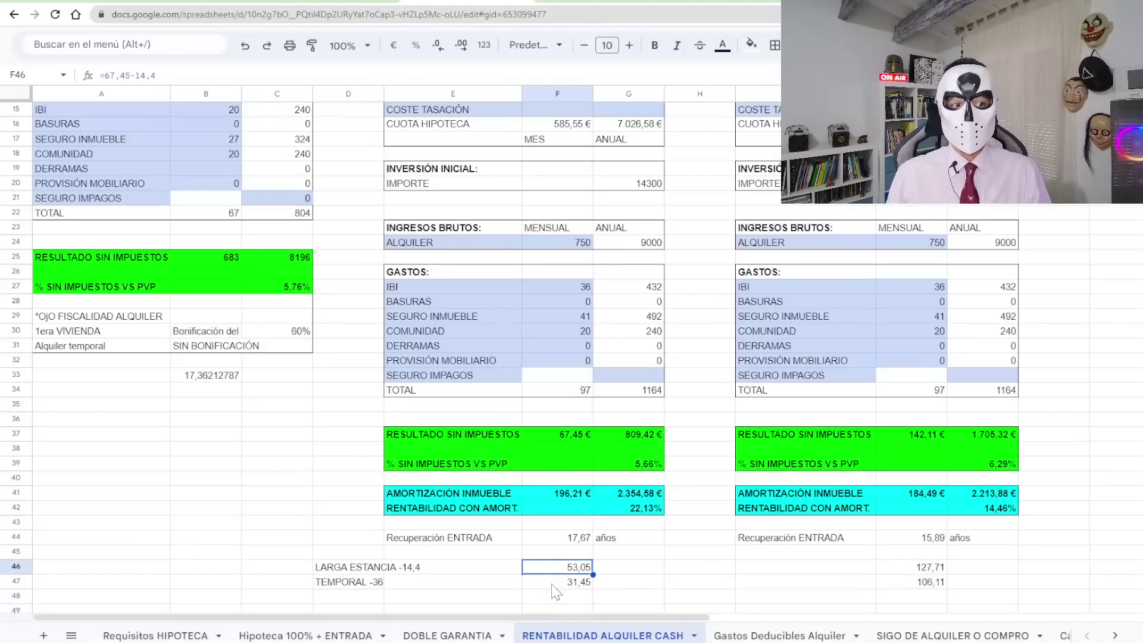
pyautogui.click(552, 585)
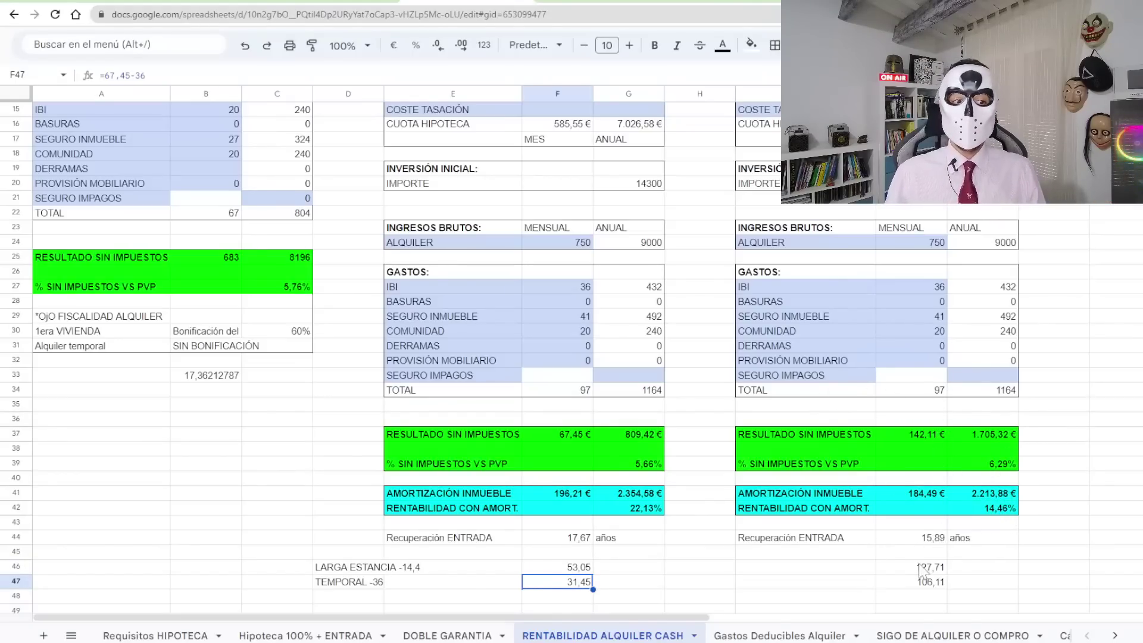
pyautogui.click(419, 582)
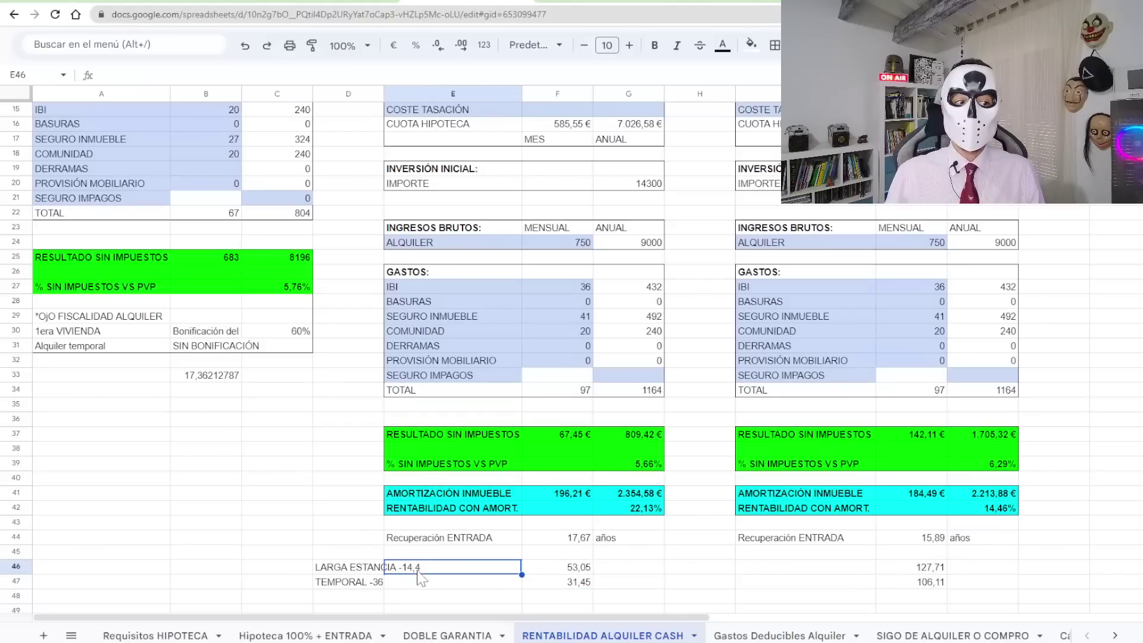
# - Compare the monthly TEMPORAL rental results after tax for the 90% and 100% mortgage scenarios
pyautogui.click(906, 582)
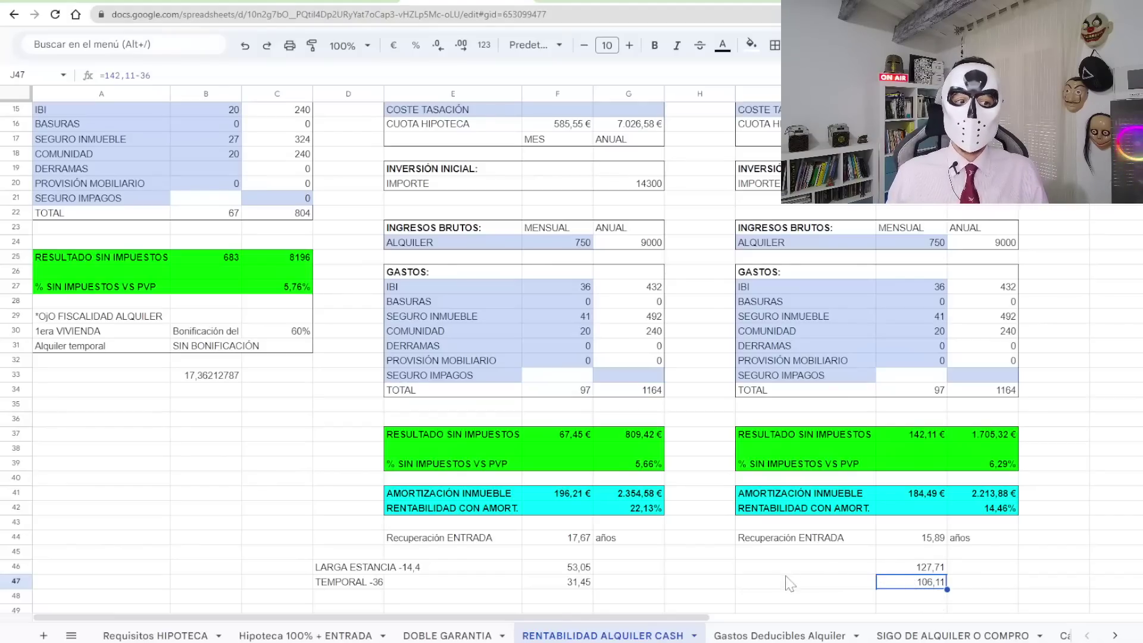
pyautogui.click(589, 585)
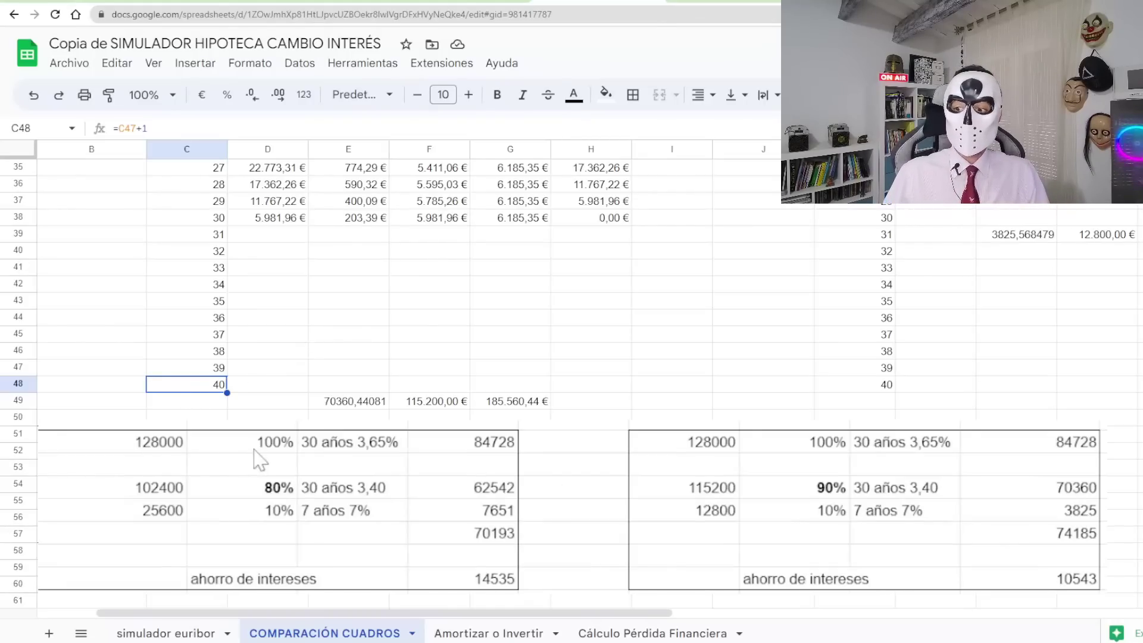
# - On the COMPARACIÓN CUADROS sheet of the SIMULADOR HIPOTECA CAMBIO INTERÉS copy, compare interest for the 100% mortgage and the 80% mortgage plus loan, including ahorro de intereses
pyautogui.click(260, 454)
pyautogui.click(132, 447)
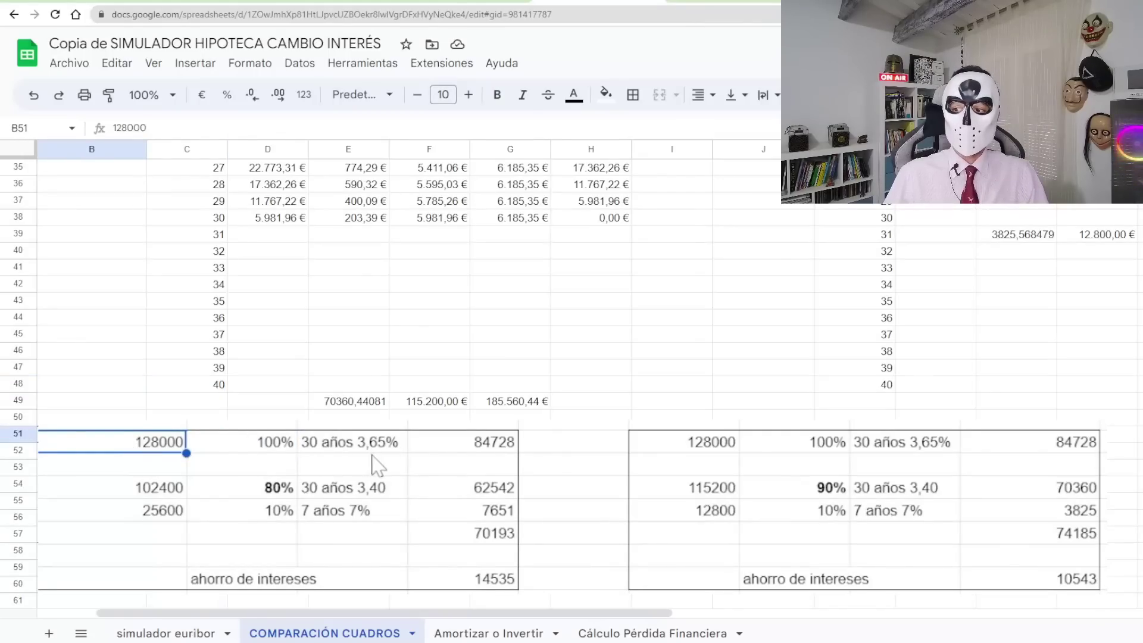
pyautogui.click(478, 443)
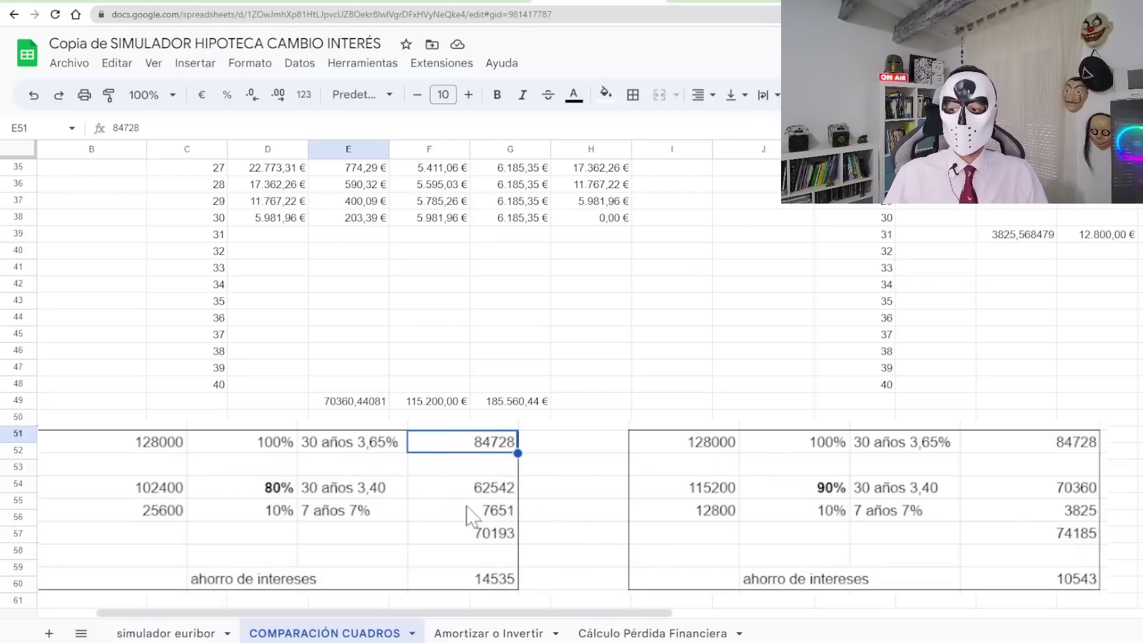
pyautogui.moveTo(131, 491); pyautogui.dragTo(271, 506)
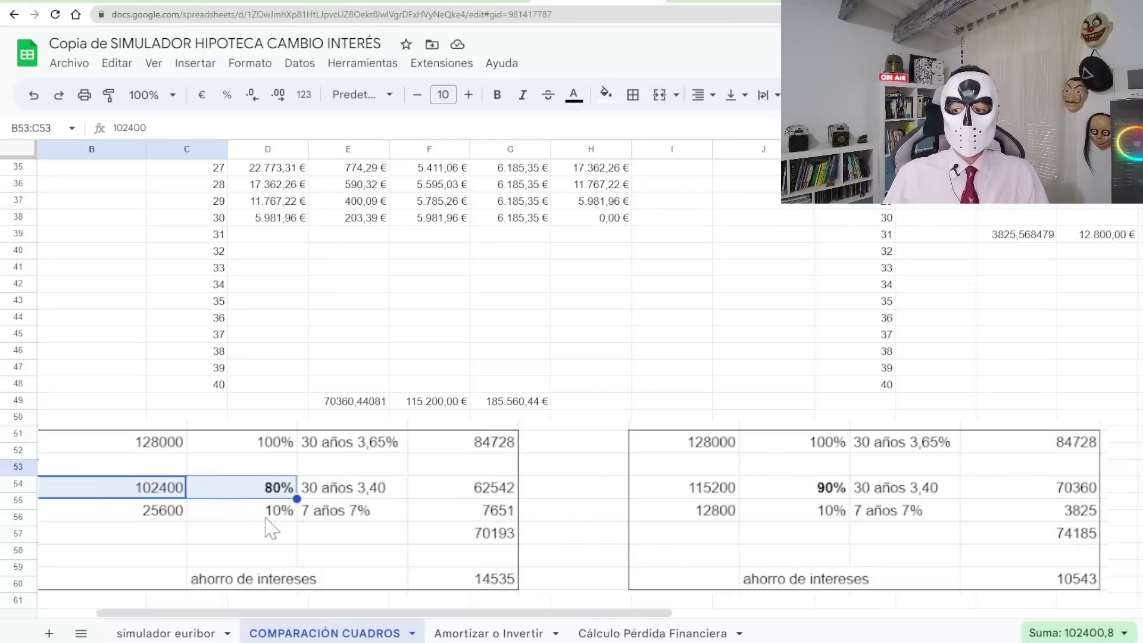
pyautogui.click(257, 536)
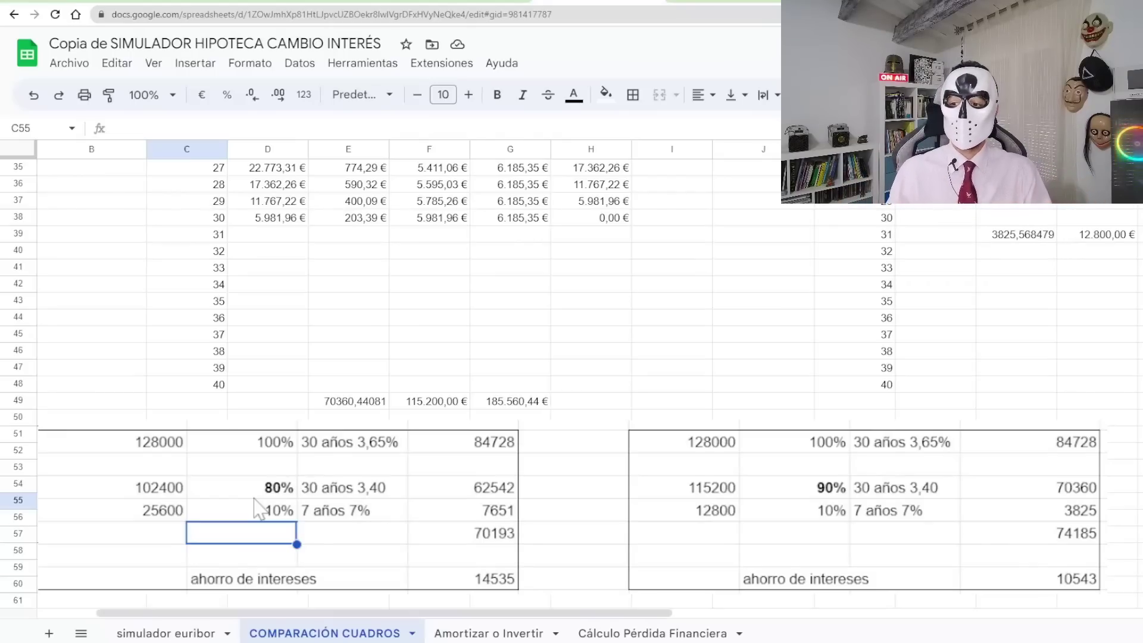
pyautogui.click(249, 497)
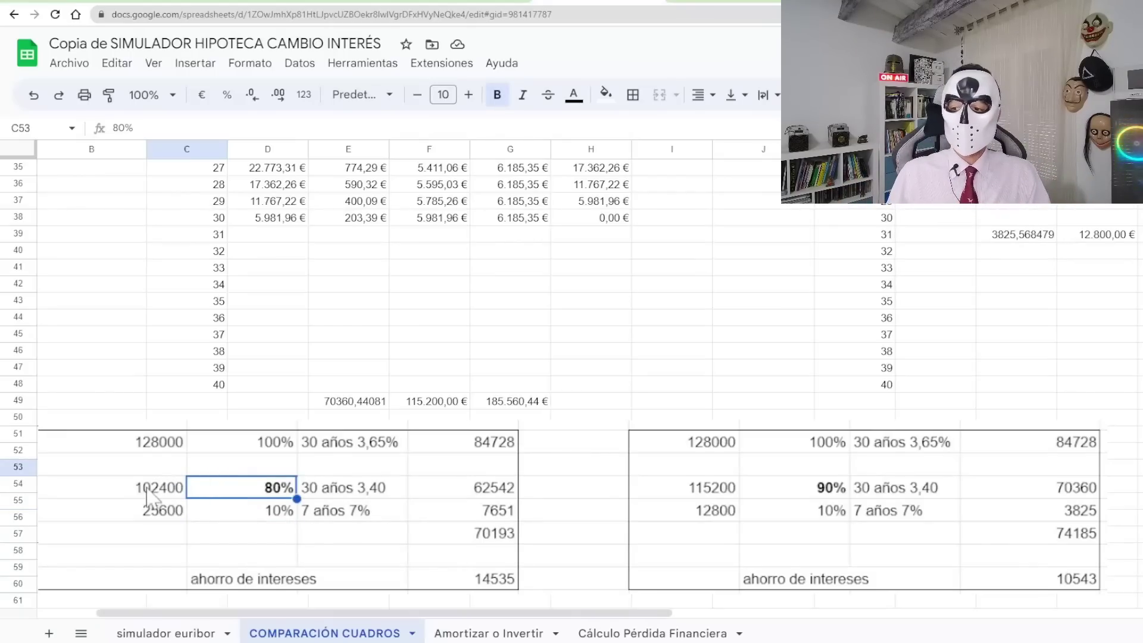
pyautogui.click(457, 495)
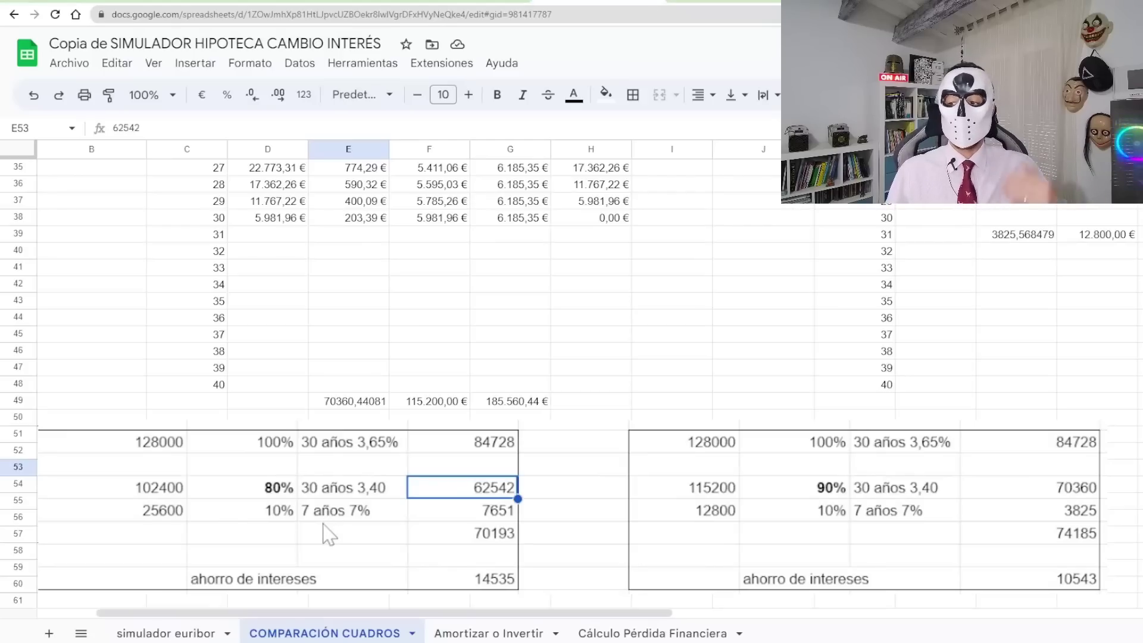
pyautogui.click(241, 580)
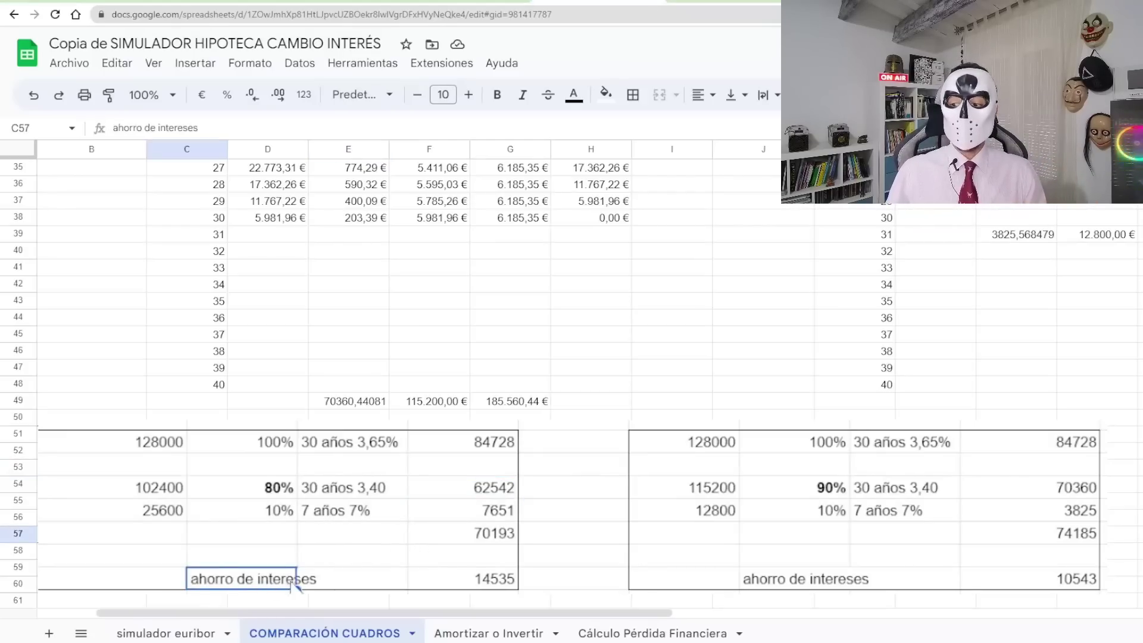
pyautogui.click(476, 580)
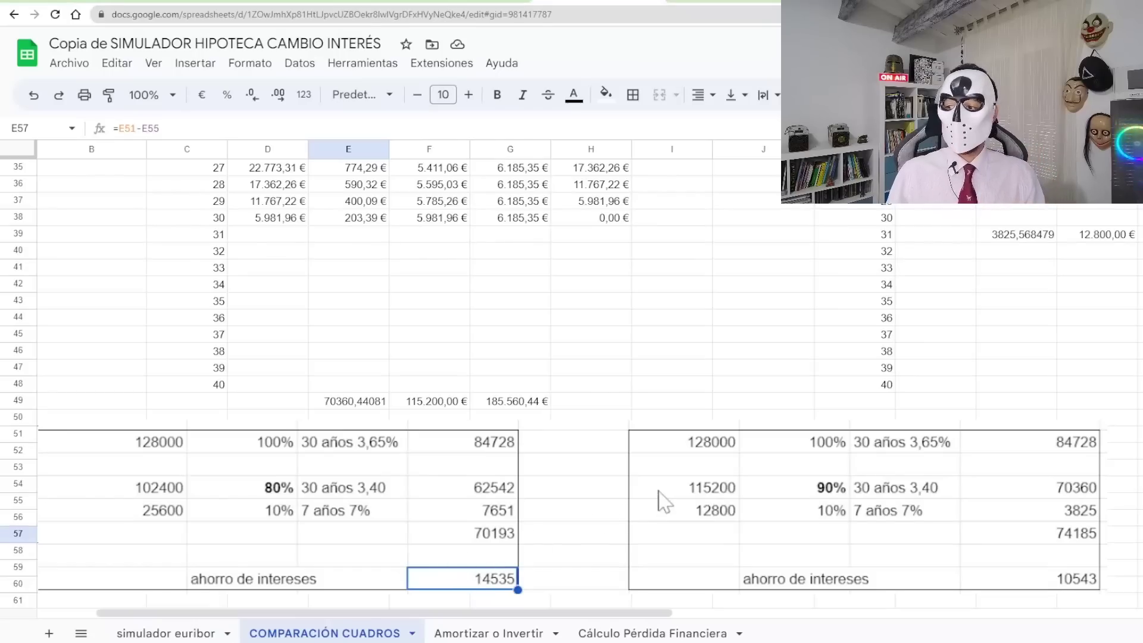
# - Check the 90% financing option against the EVO Banco and imagin mortgage pages, examining financed percentages and TIN rates with bonificación
pyautogui.click(799, 489)
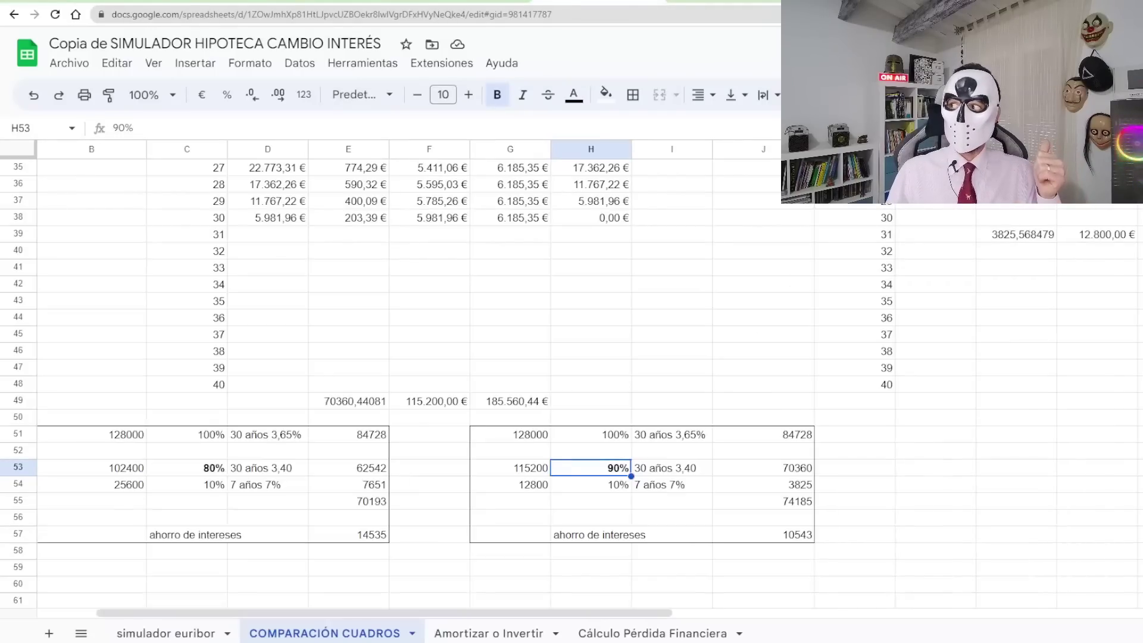
pyautogui.hotkey('ctrl', 'Tab')
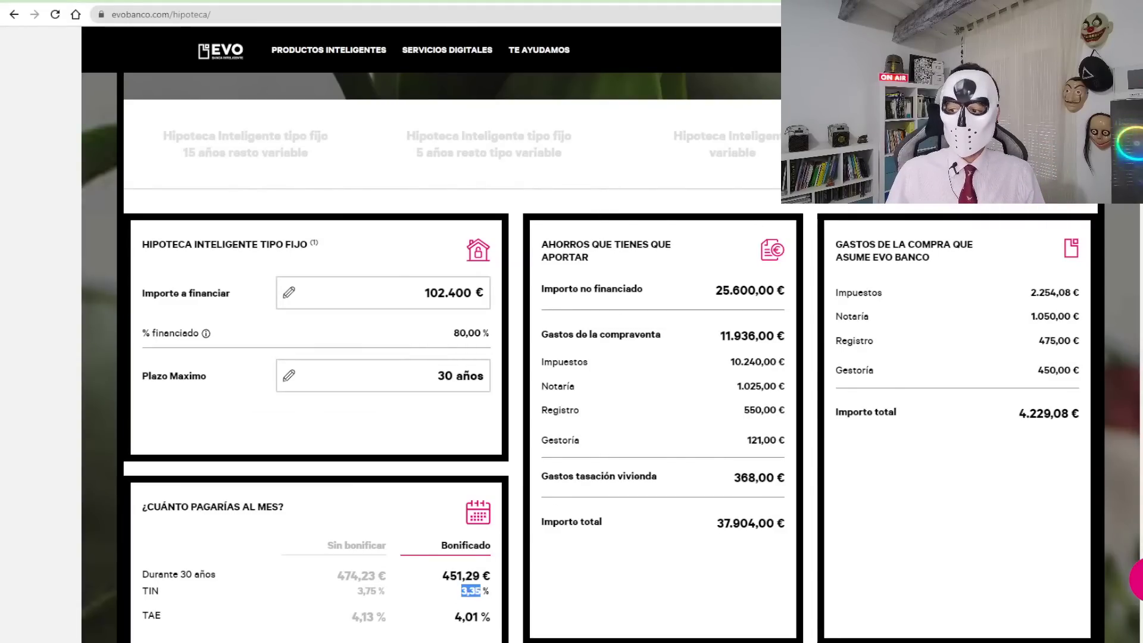
pyautogui.click(729, 0)
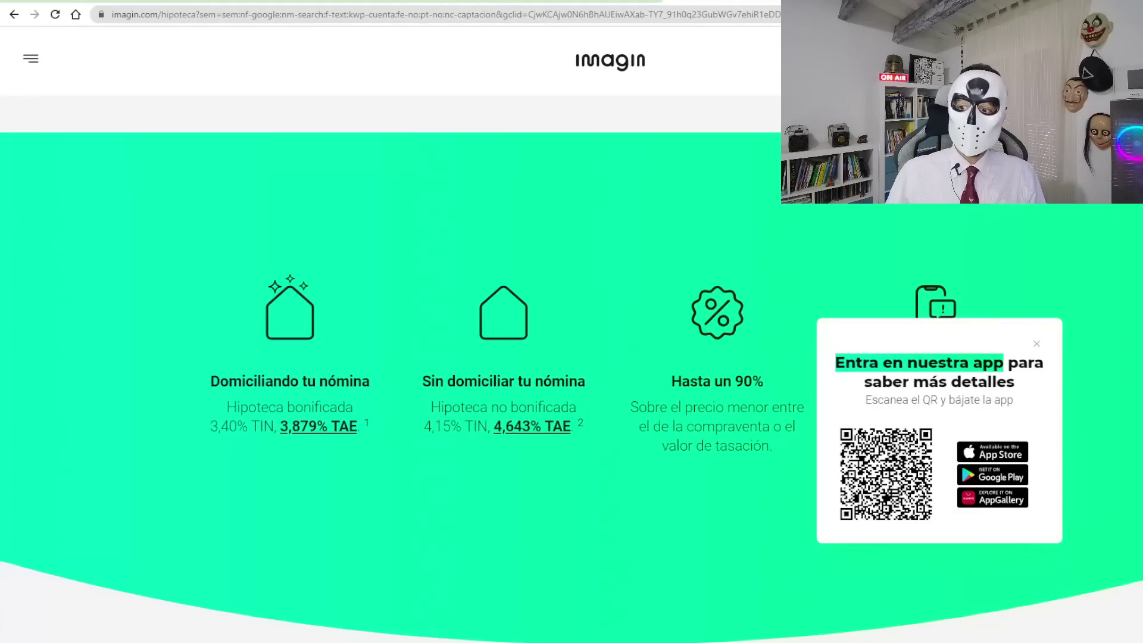
pyautogui.moveTo(210, 426); pyautogui.dragTo(260, 426)
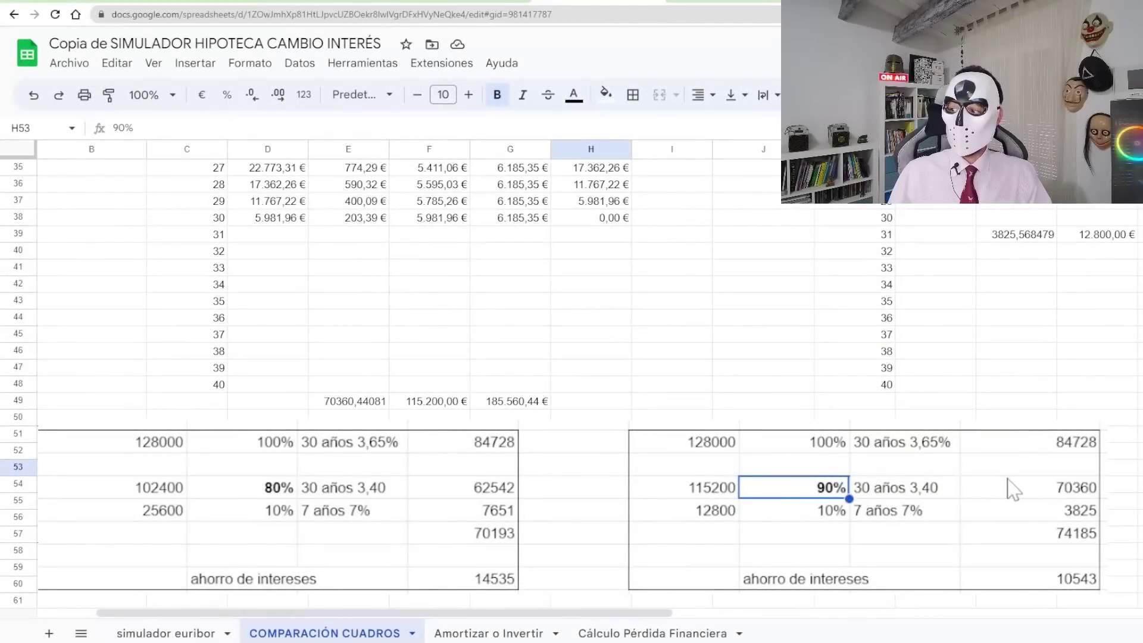
# - Back on COMPARACIÓN CUADROS, examine the 90% mortgage's interest, the combined total with the loan and the ahorro de intereses
pyautogui.click(1019, 494)
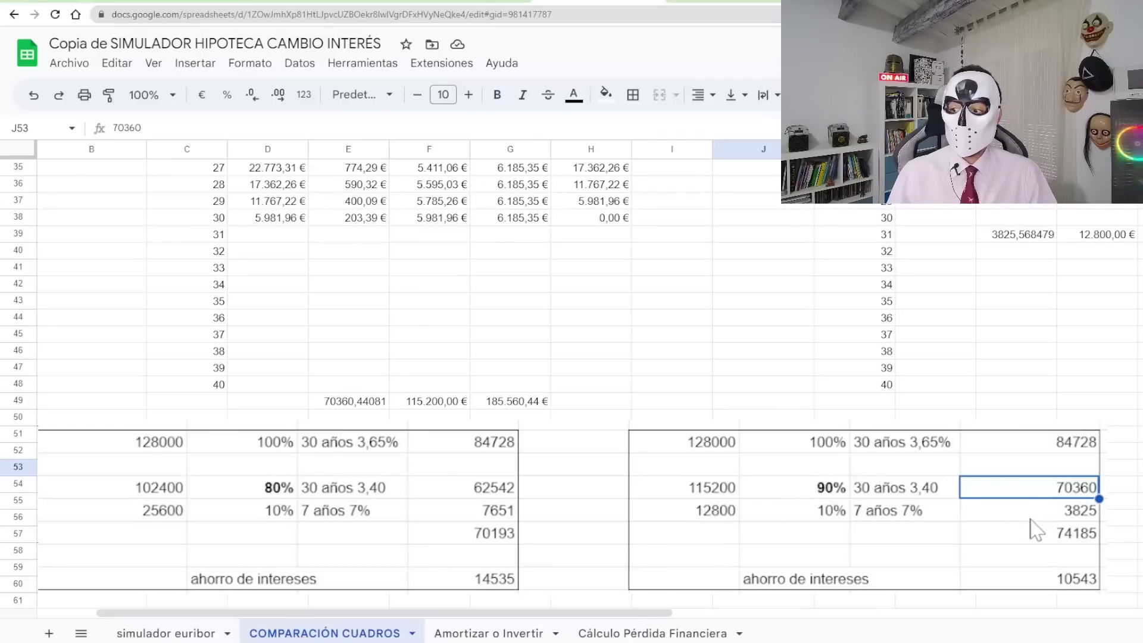
pyautogui.click(1030, 542)
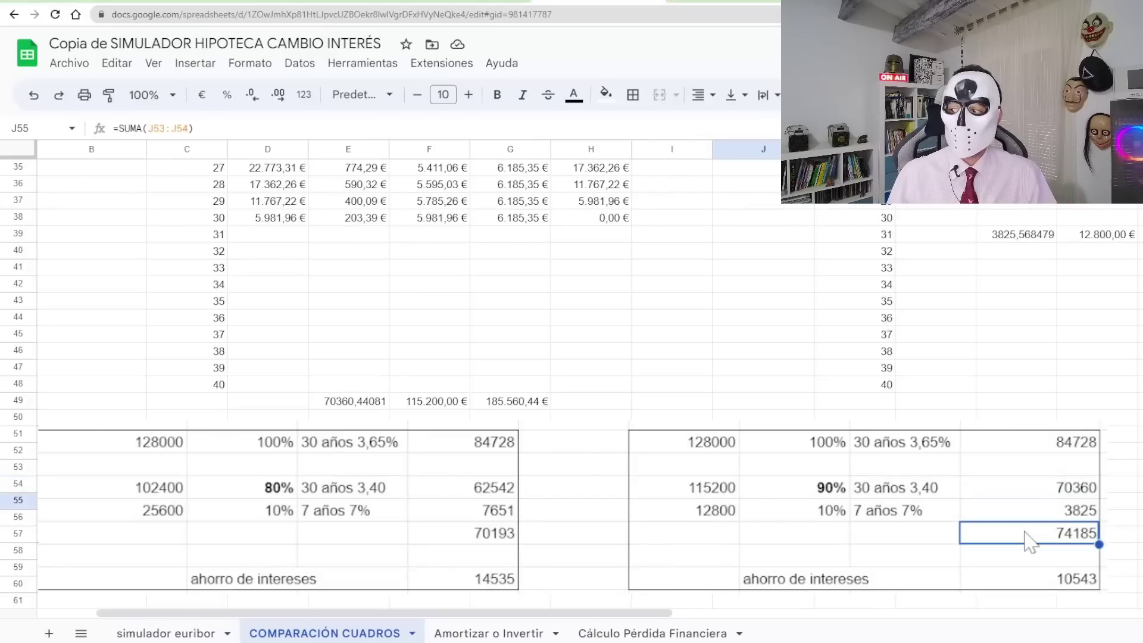
pyautogui.click(1044, 585)
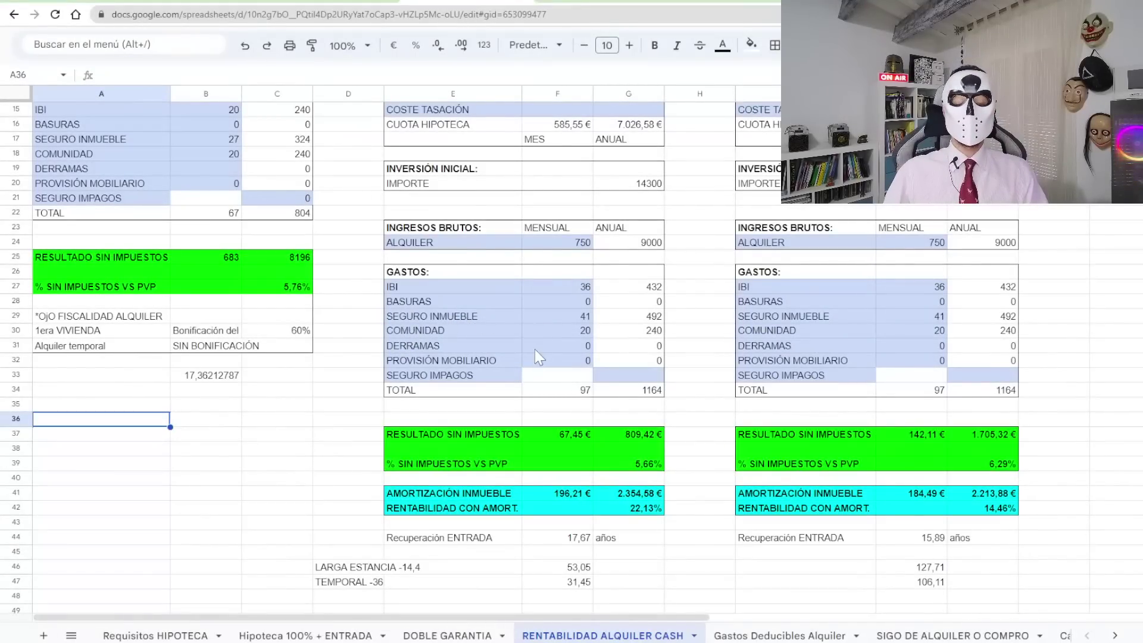
# - On the RENTABILIDAD ALQUILER CASH sheet, compare the initial investment, mortgage terms and rental results of the 100% and 90% scenarios
pyautogui.scroll(2, 630, 336)
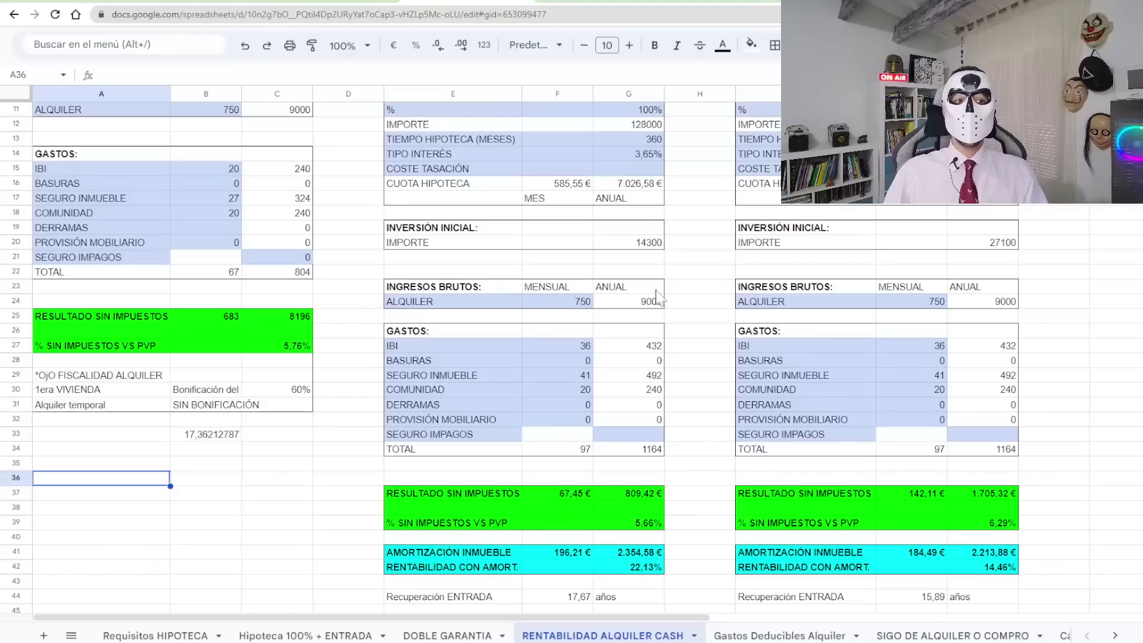
pyautogui.click(638, 245)
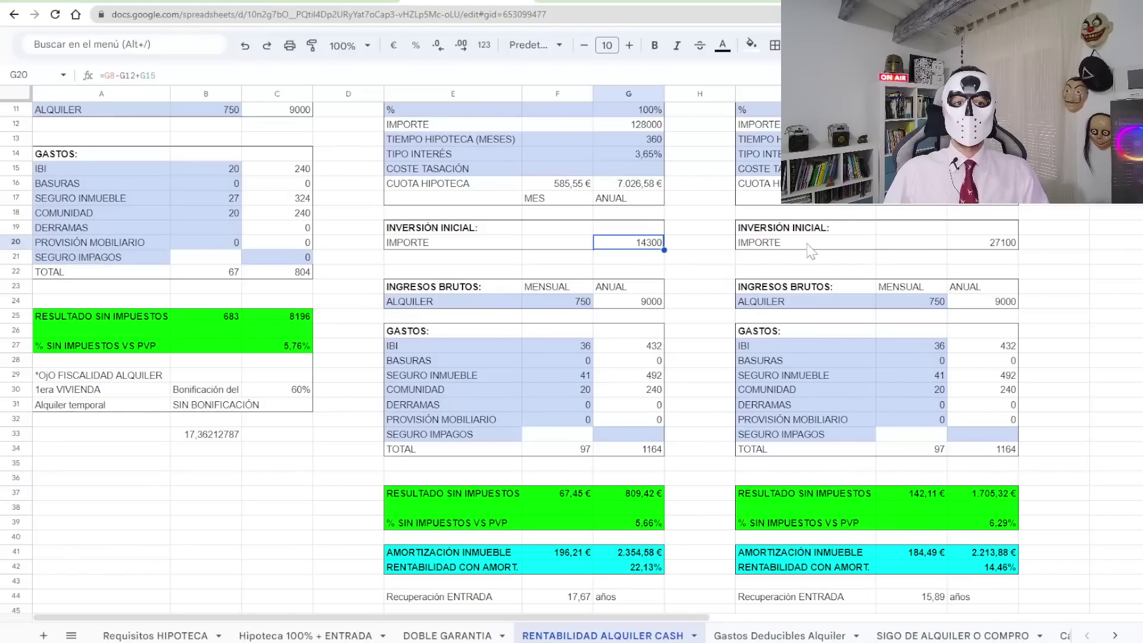
pyautogui.scroll(2, 967, 259)
pyautogui.scroll(2, 967, 261)
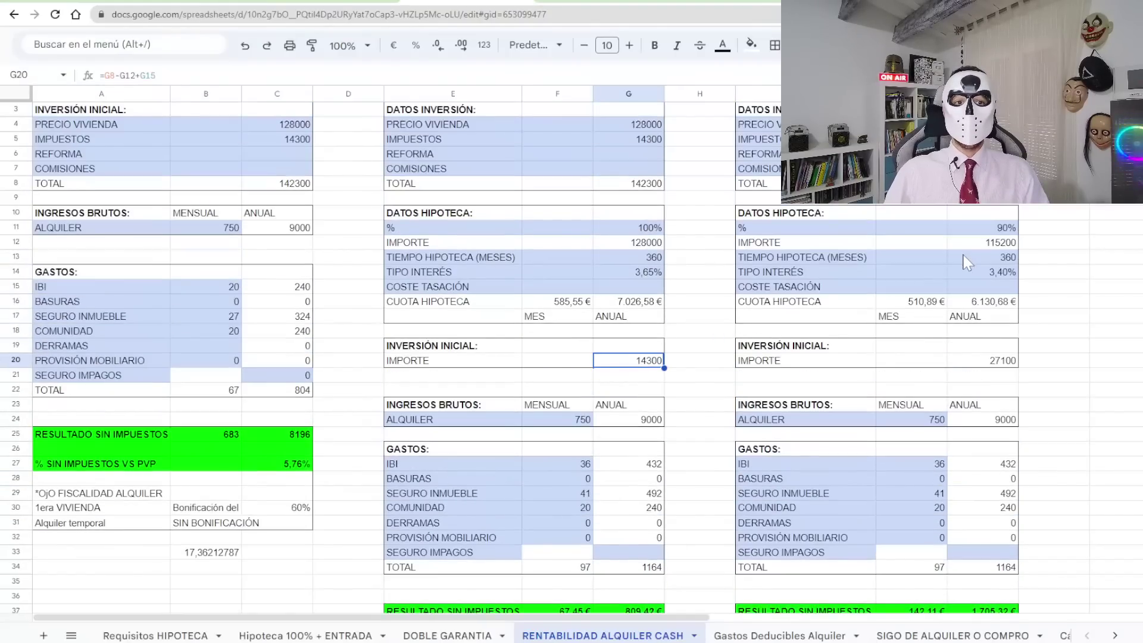
pyautogui.scroll(-1, 967, 248)
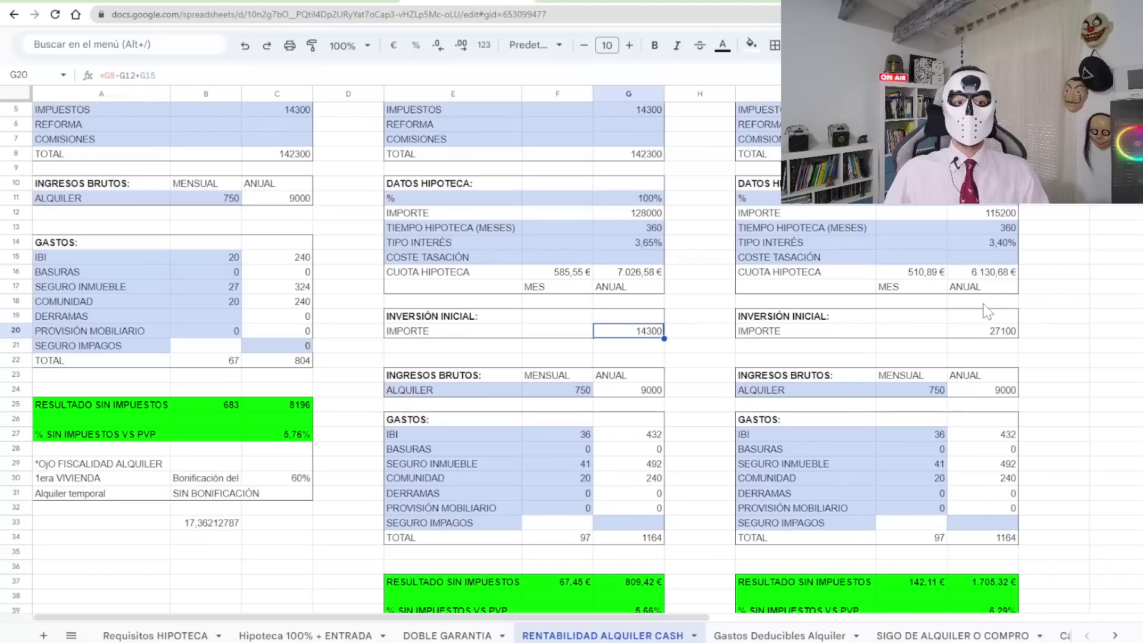
pyautogui.scroll(-4, 988, 334)
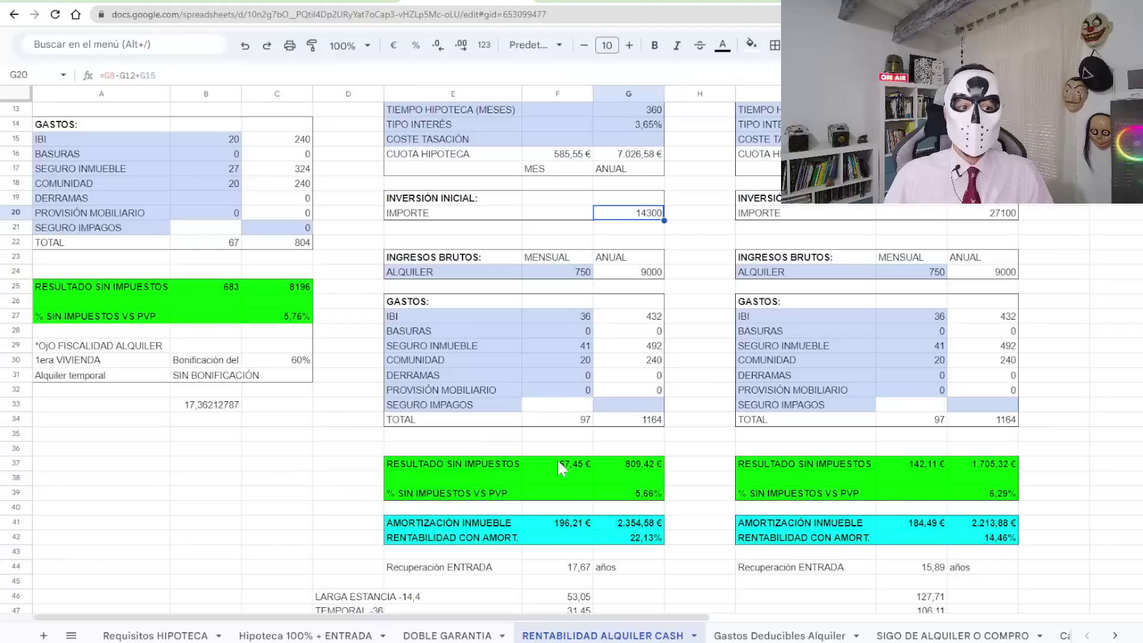
# - Calculate 35% of the 2100 salary in cell C38 with the formula =2100*0,35
pyautogui.click(300, 478)
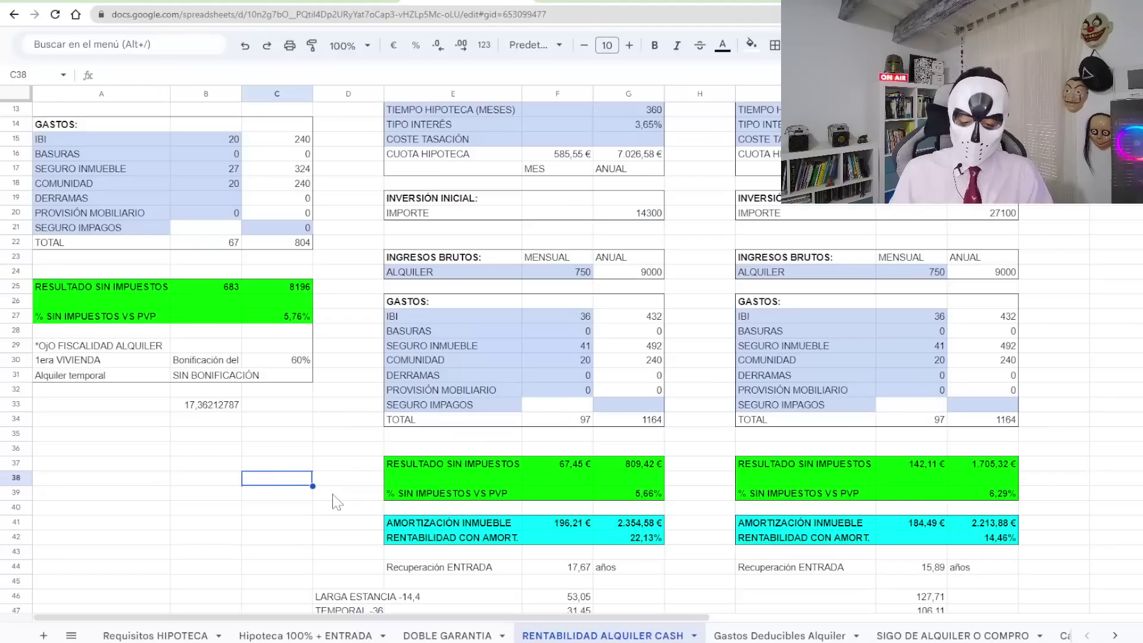
pyautogui.write('=2100')
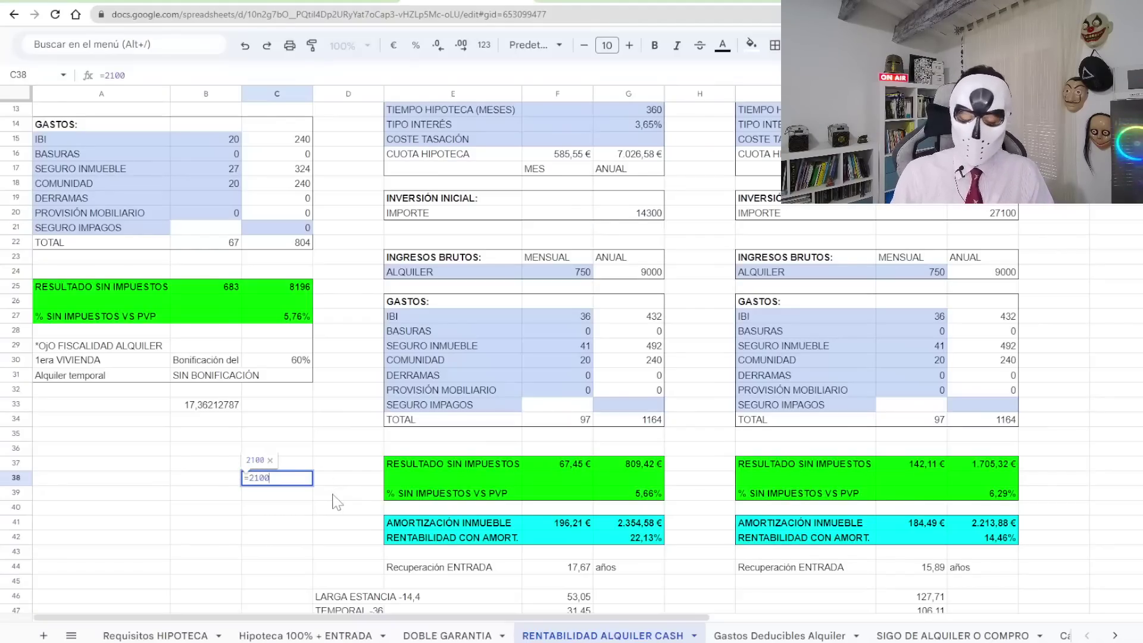
pyautogui.write('*0,35')
pyautogui.press('Return')
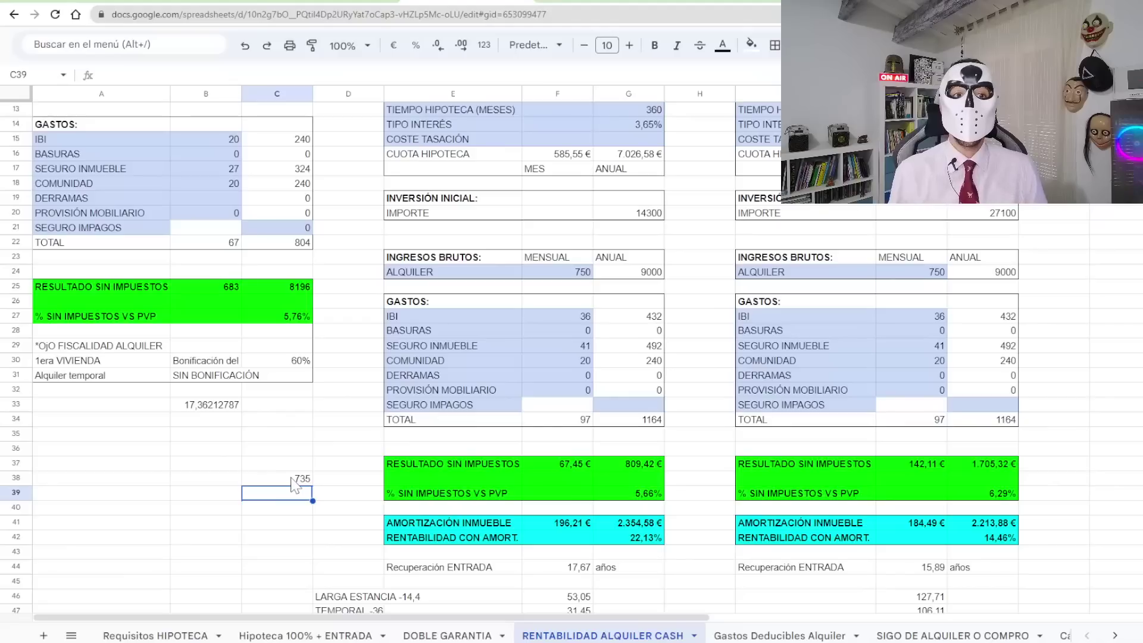
# - Review the 100% scenario's monthly result before tax, the 35% salary limit, and both scenarios' mortgage payments, rental results and entrada recovery
pyautogui.click(547, 461)
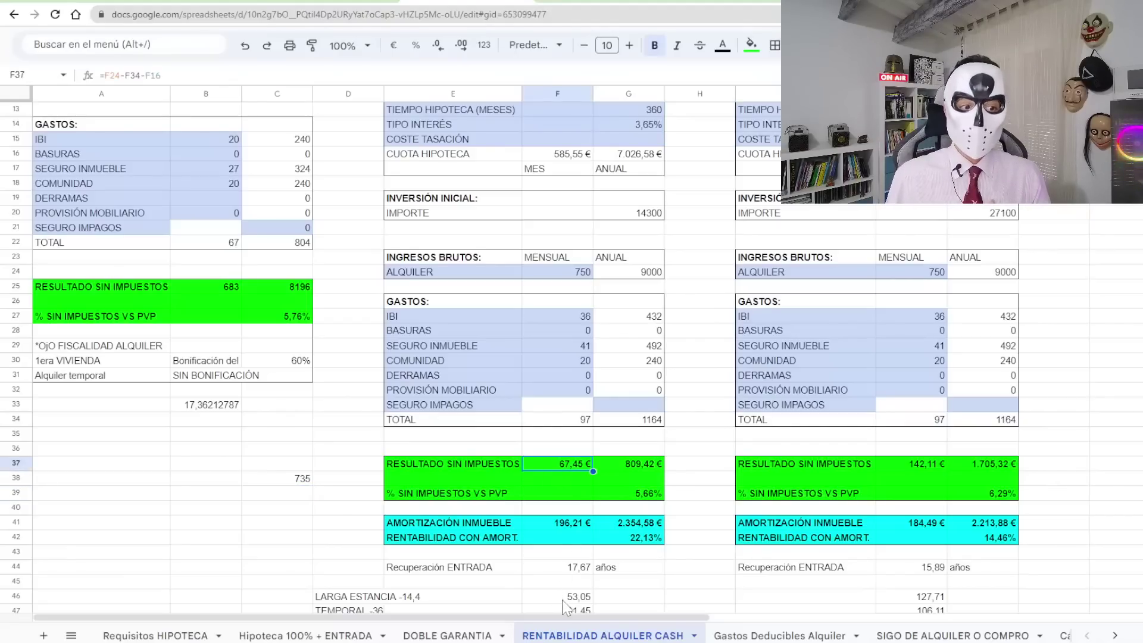
pyautogui.click(296, 485)
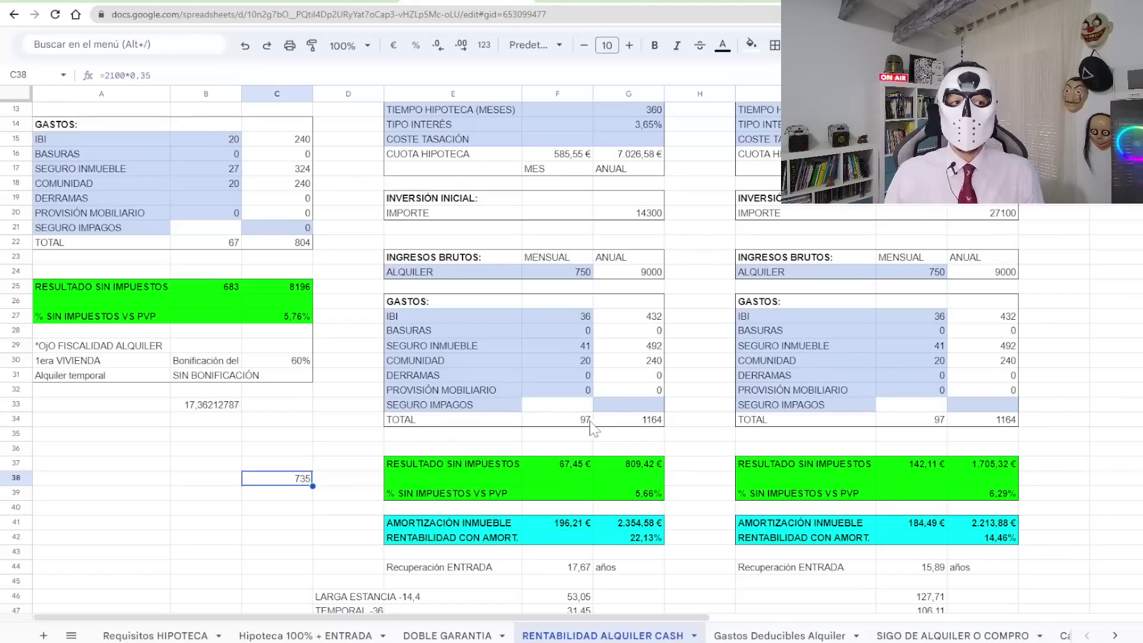
pyautogui.scroll(2, 625, 253)
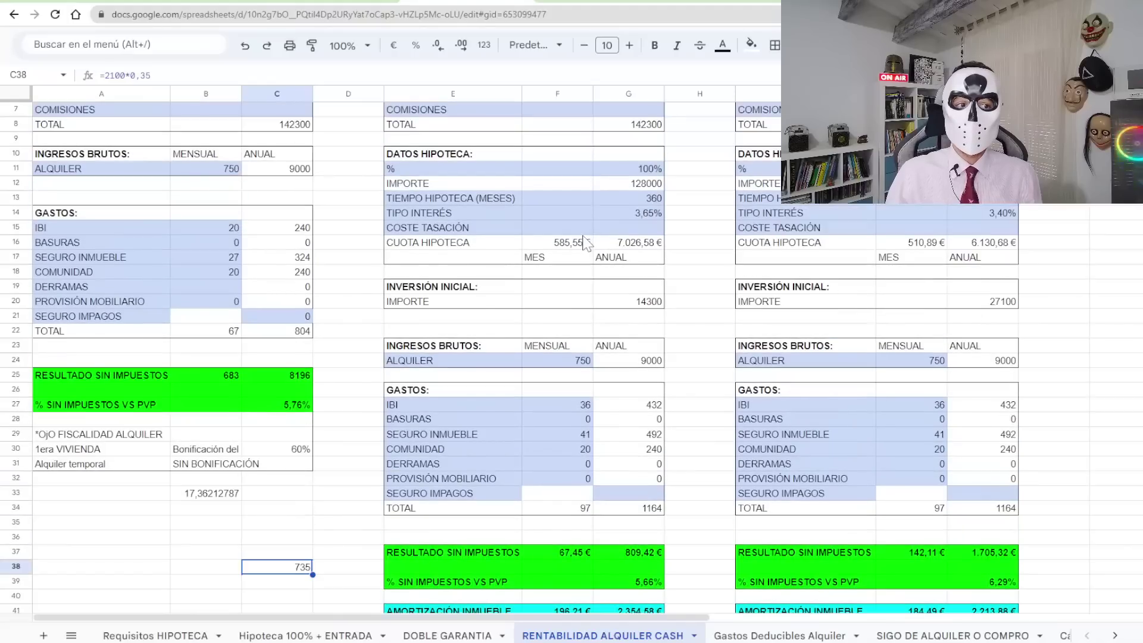
pyautogui.scroll(1, 588, 247)
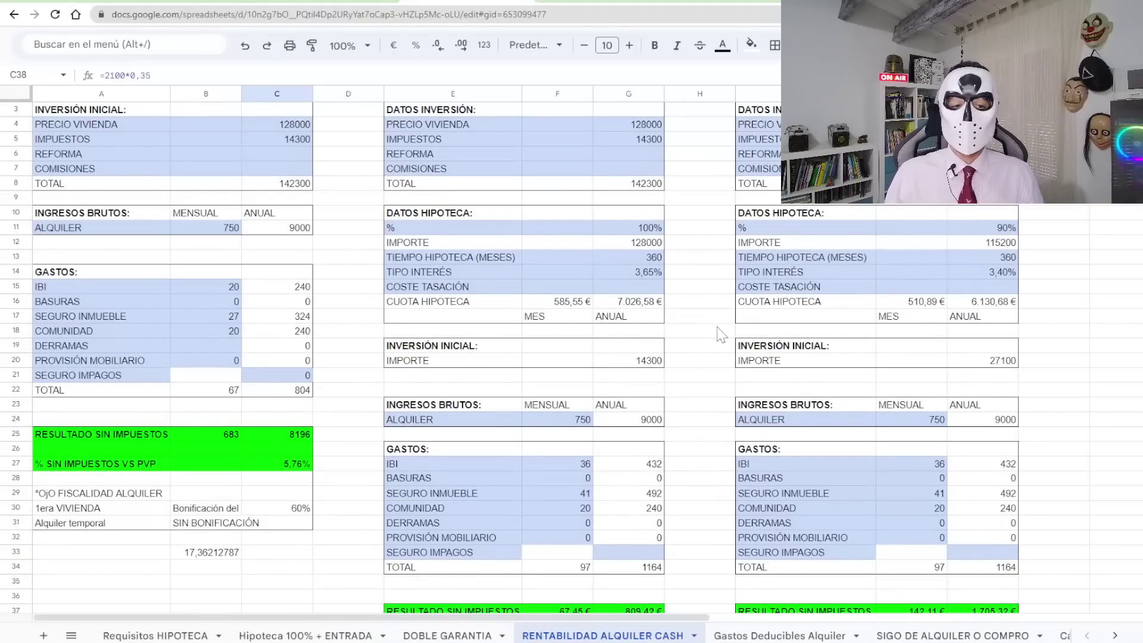
pyautogui.scroll(-1, 721, 332)
pyautogui.scroll(-3, 721, 332)
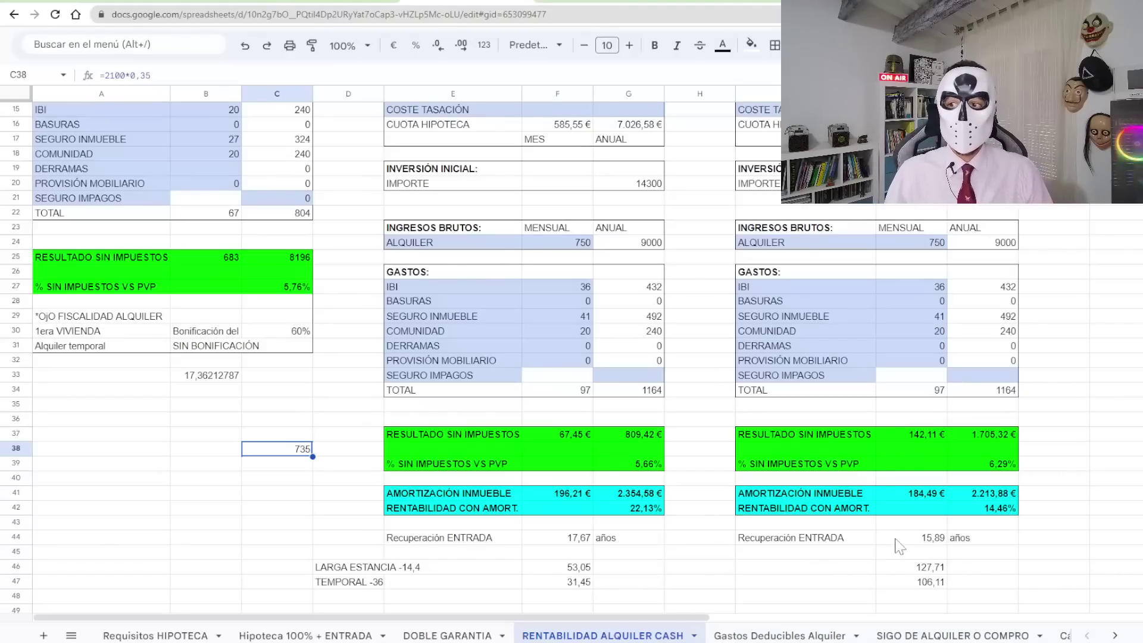
# - Return to the COMPARACIÓN CUADROS sheet and compare the ahorro de intereses of the 80% and 90% options
pyautogui.click(610, 5)
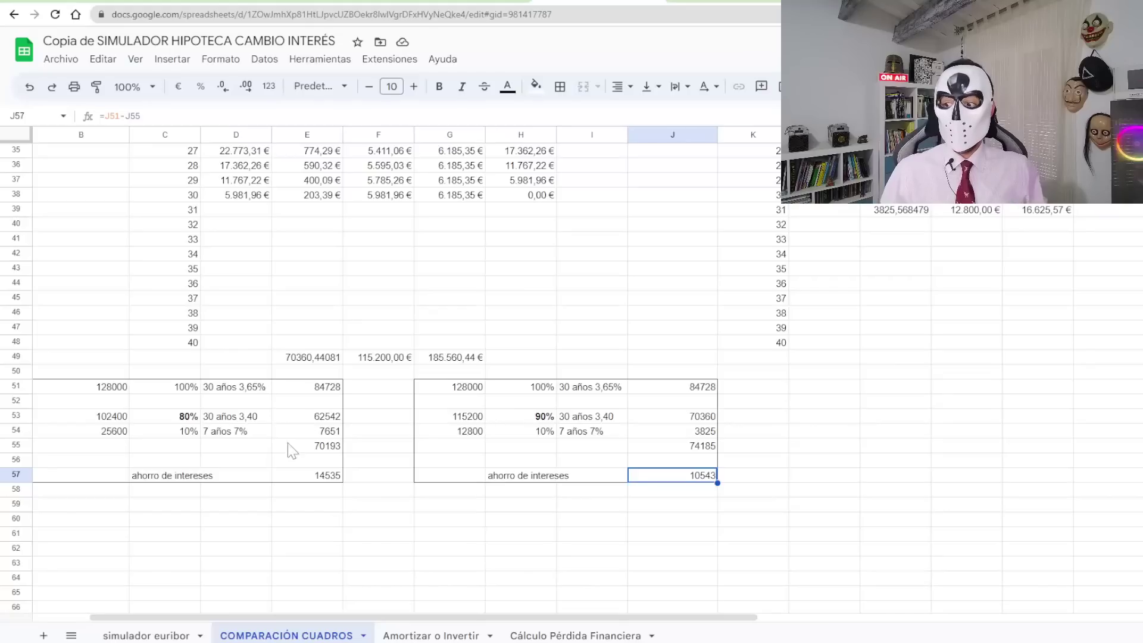
pyautogui.click(304, 477)
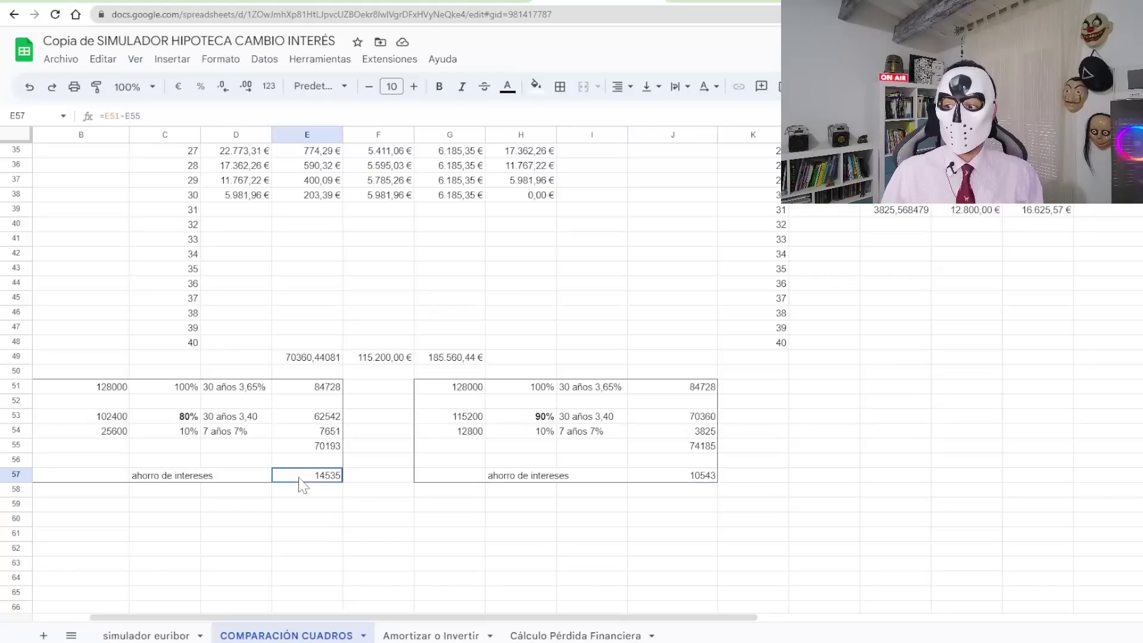
pyautogui.click(674, 476)
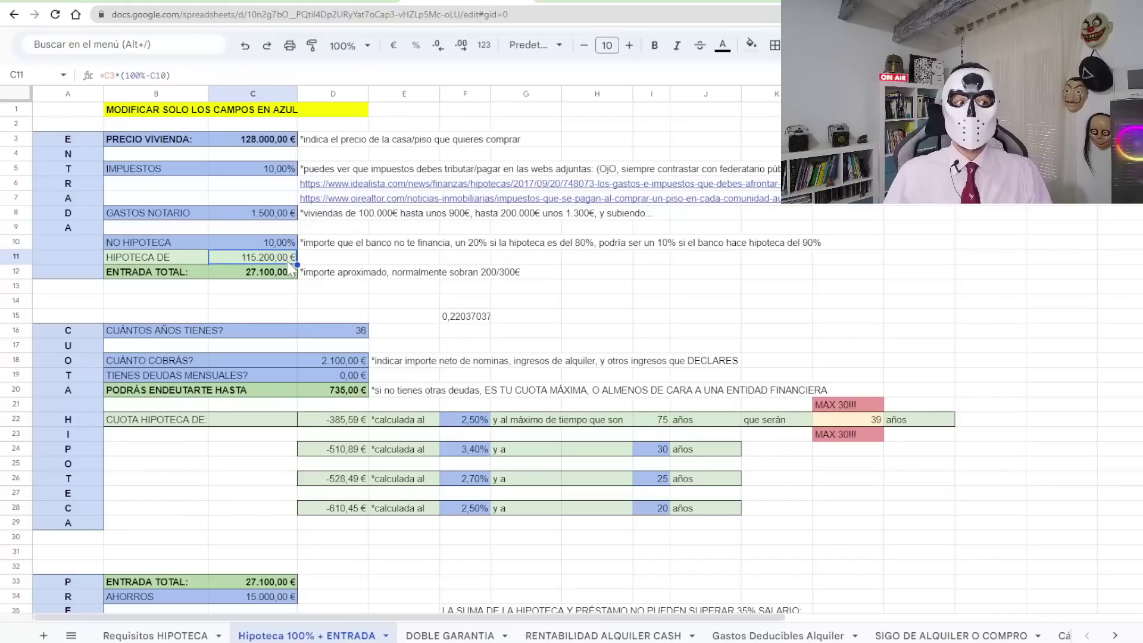
# - On the Hipoteca 100% + ENTRADA sheet, examine the entrada, mortgage payments, loan terms and the 35% salary limit check
pyautogui.scroll(-3, 271, 279)
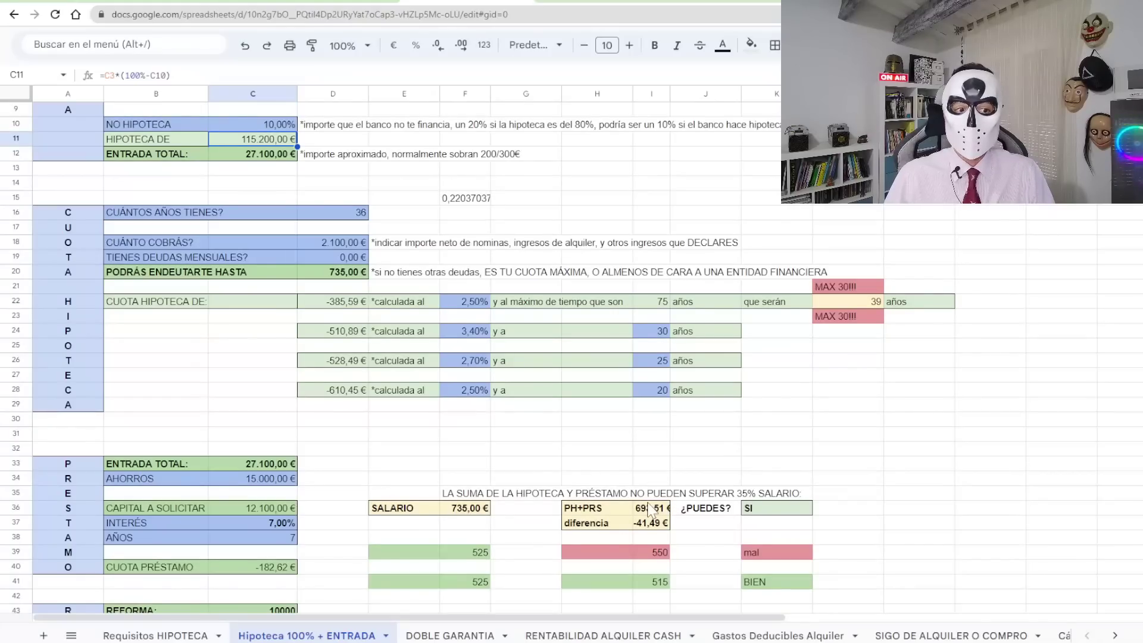
pyautogui.scroll(3, 533, 412)
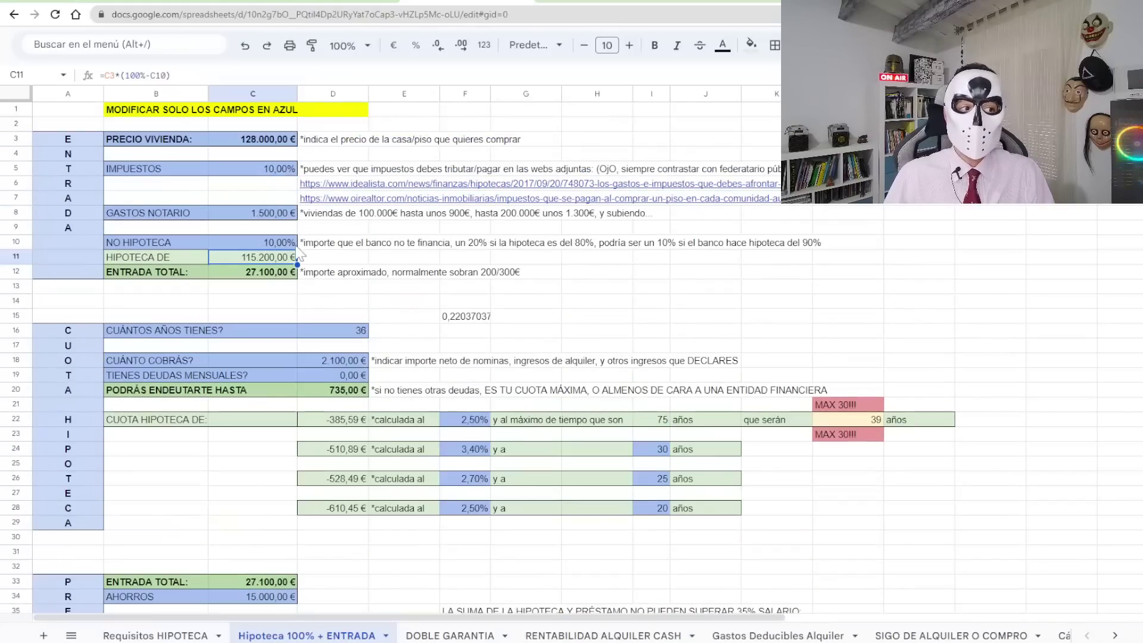
# - Set the NO HIPOTECA percentage to 20% and check whether the mortgage plus loan stays within the 35% salary limit
pyautogui.click(267, 247)
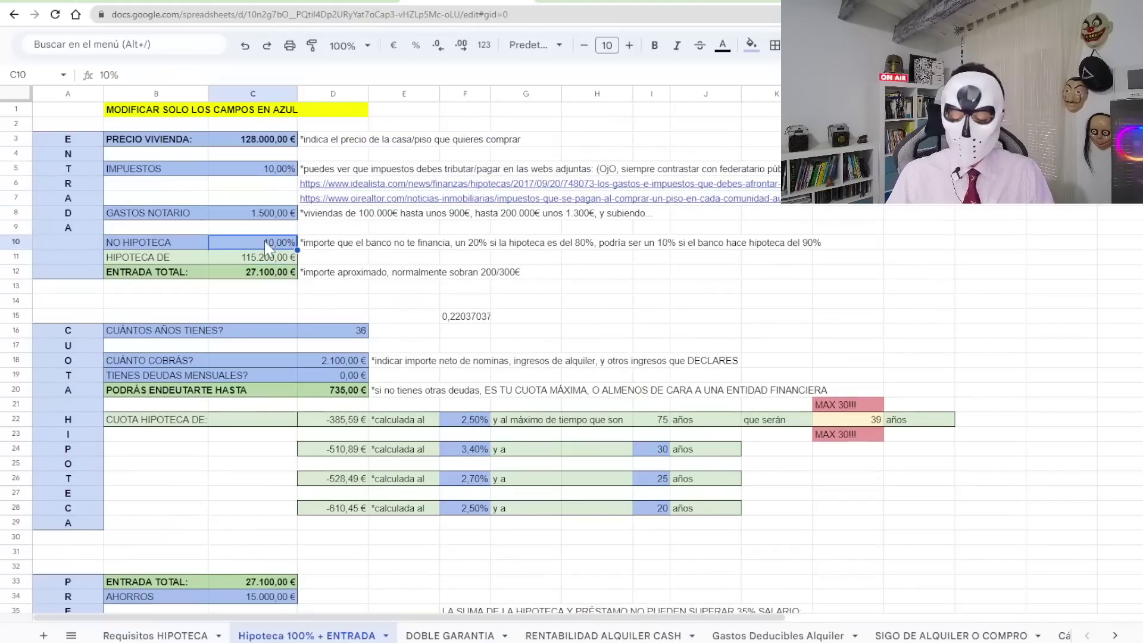
pyautogui.write('20')
pyautogui.press('Return')
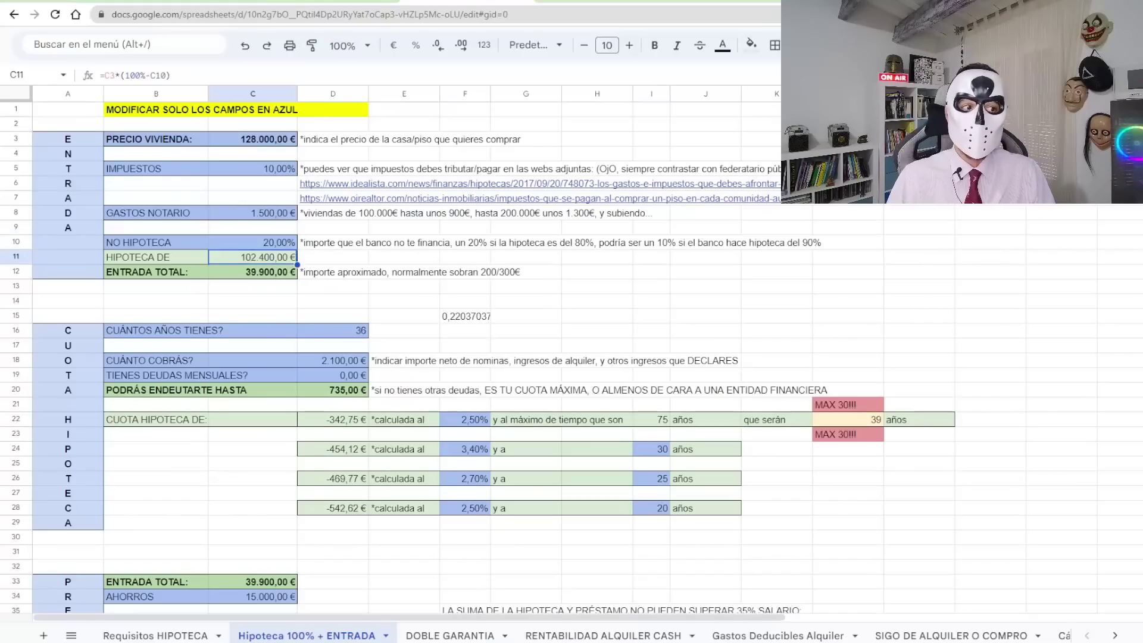
pyautogui.scroll(-4, 392, 315)
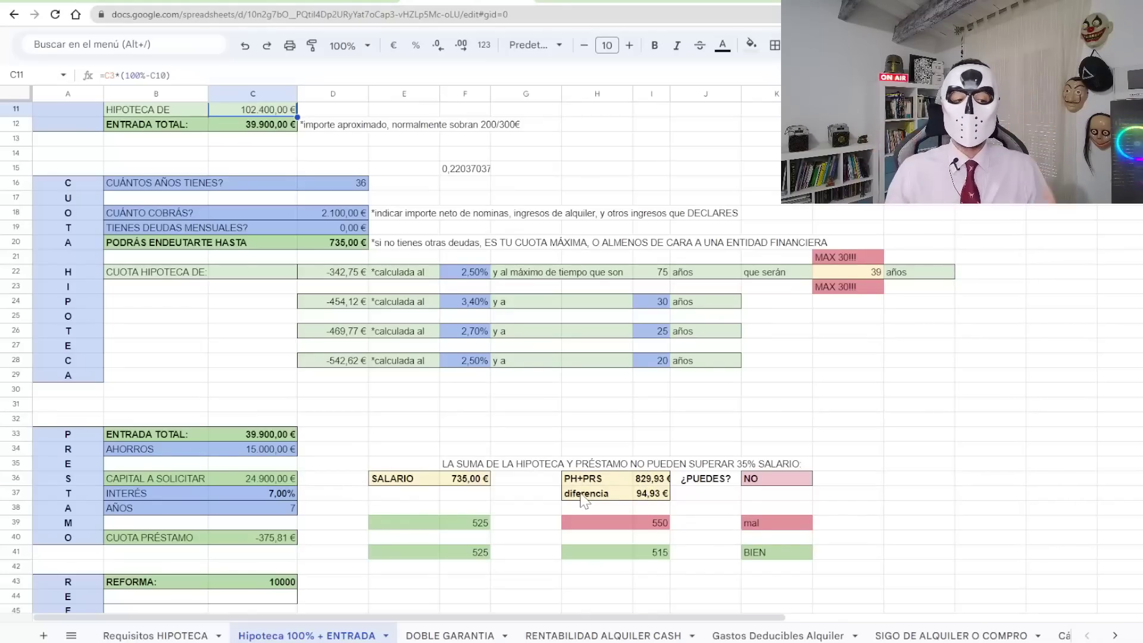
# - On the RENTABILIDAD ALQUILER CASH sheet, calculate 40% of the 750 monthly alquiler in cell C40 by multiplying 750 by 0,4
pyautogui.click(589, 636)
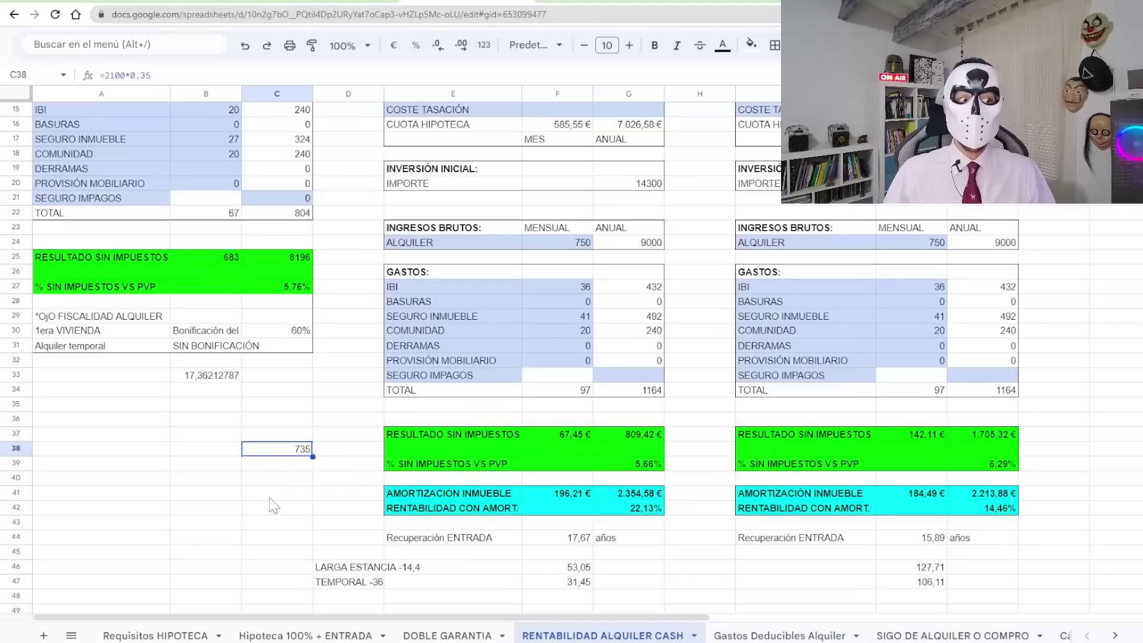
pyautogui.click(268, 478)
pyautogui.write('=')
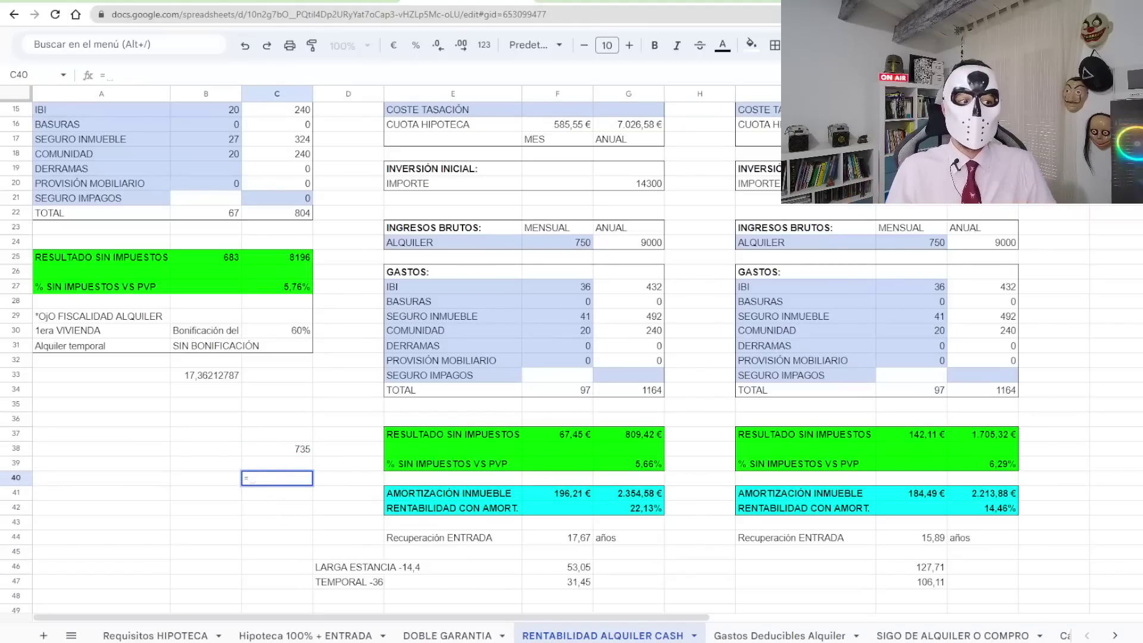
pyautogui.write('750*,4')
pyautogui.press('Return')
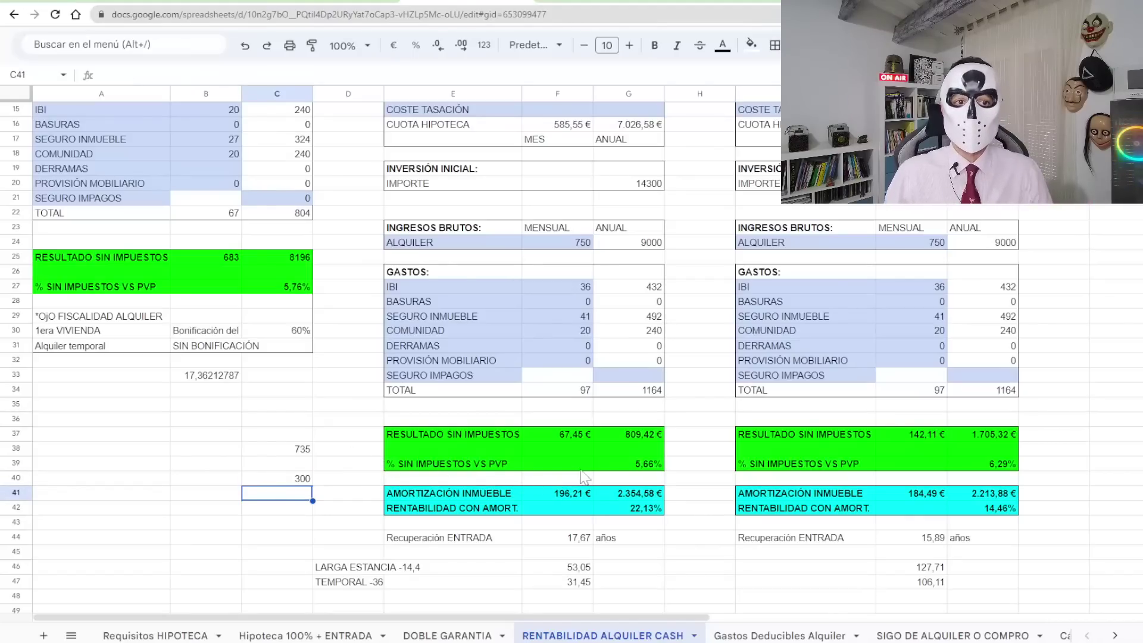
pyautogui.scroll(3, 595, 476)
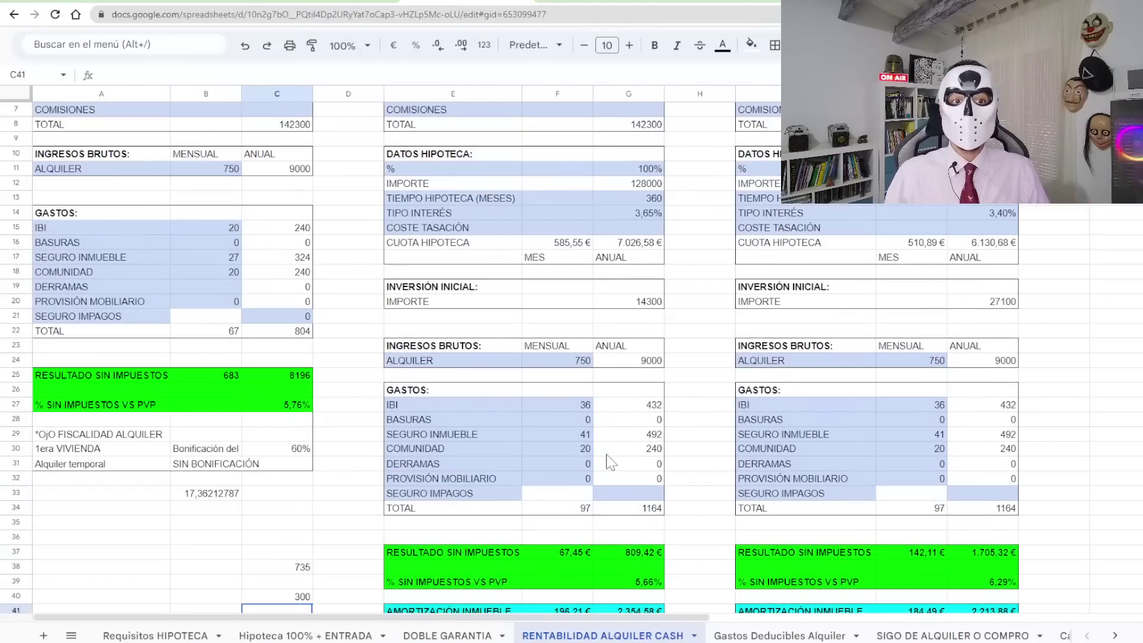